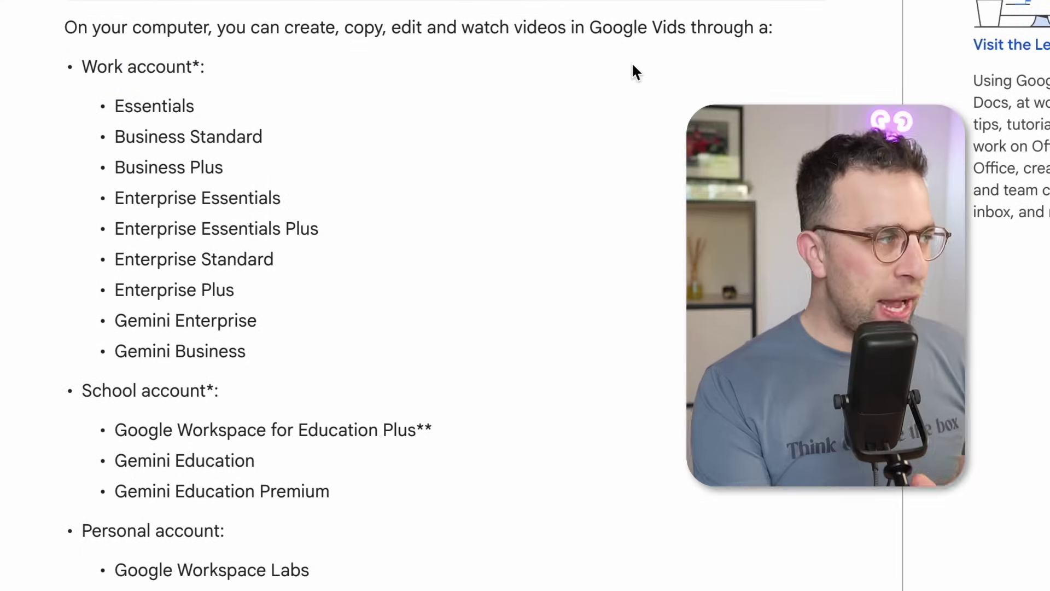
pyautogui.scroll(-2, 608, 140)
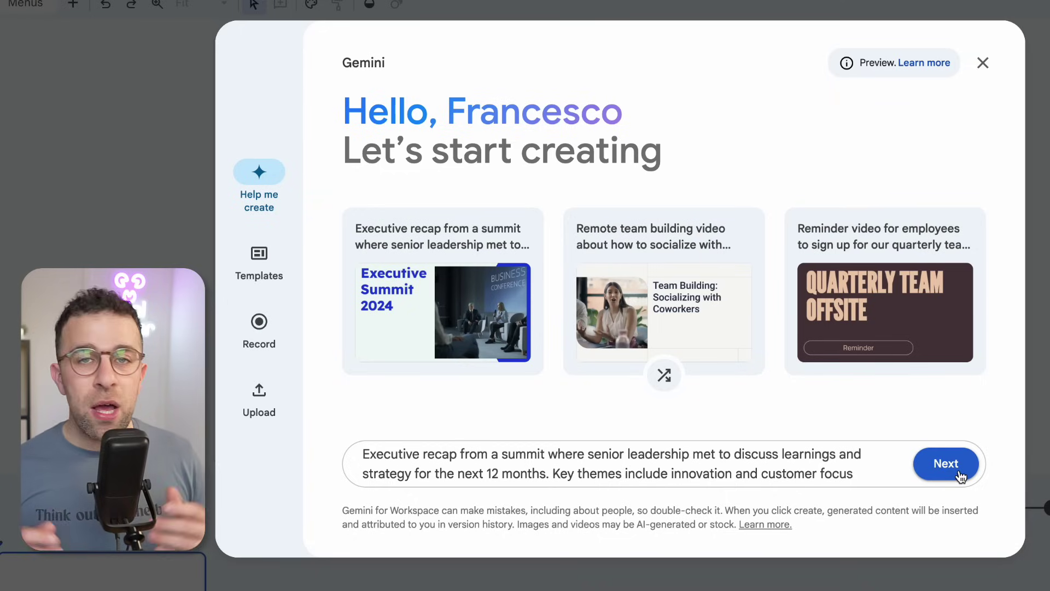
# - Glance at Templates, then submit the prefilled executive summit recap prompt for an outline
pyautogui.click(260, 261)
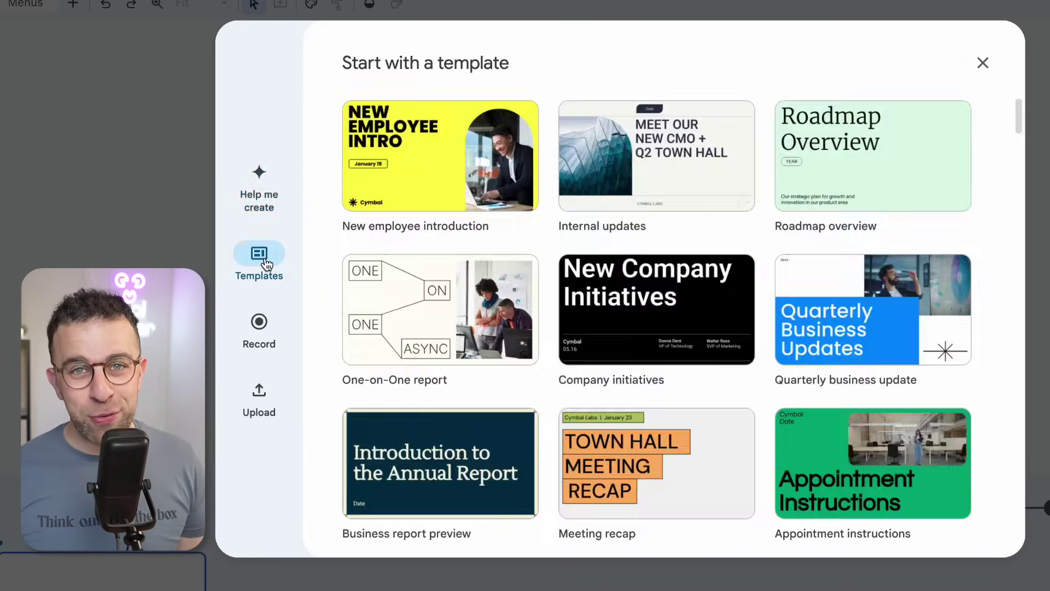
pyautogui.click(254, 193)
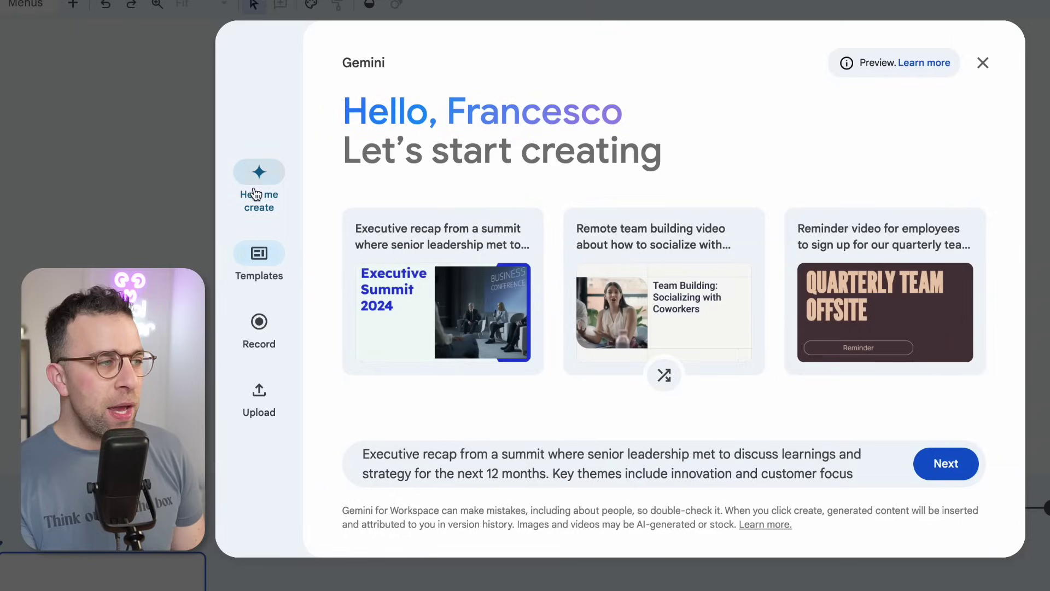
pyautogui.click(946, 464)
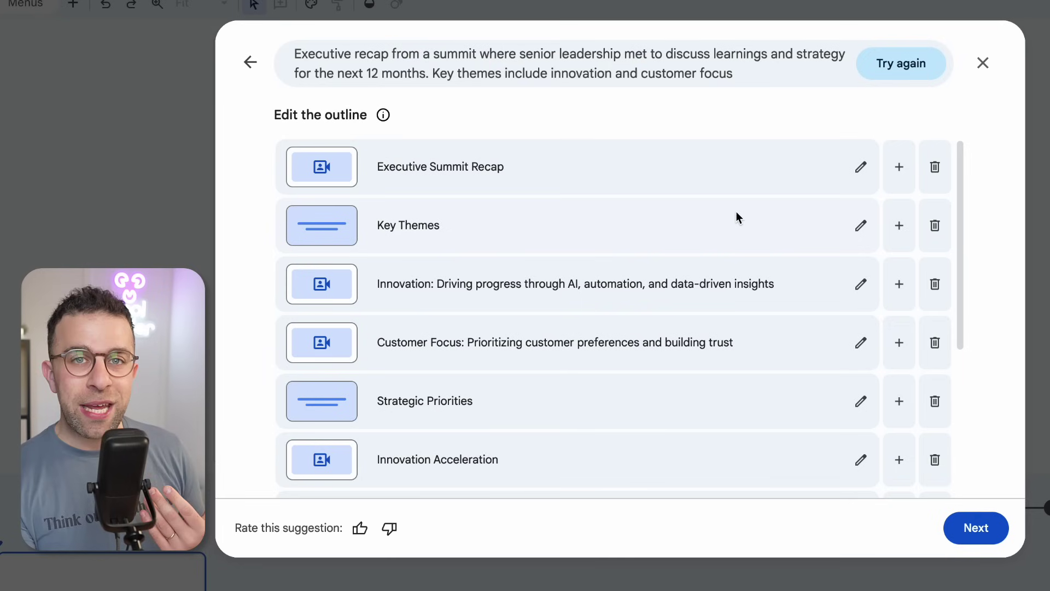
pyautogui.scroll(-2, 736, 216)
pyautogui.scroll(-3, 737, 216)
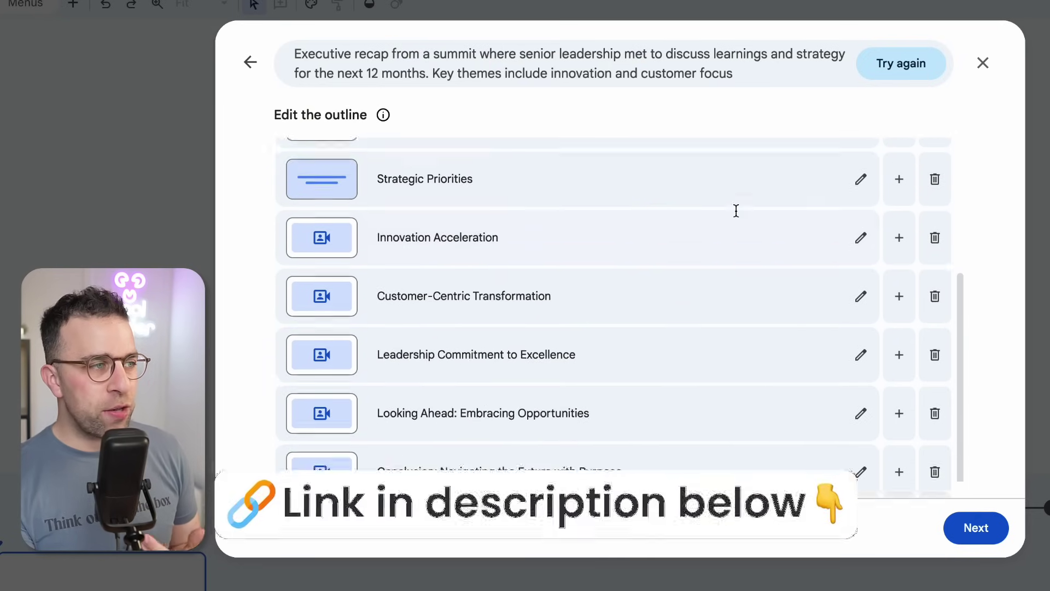
pyautogui.scroll(5, 736, 211)
# - Edit the first scene's title, then add a blank scene and delete it again
pyautogui.click(859, 170)
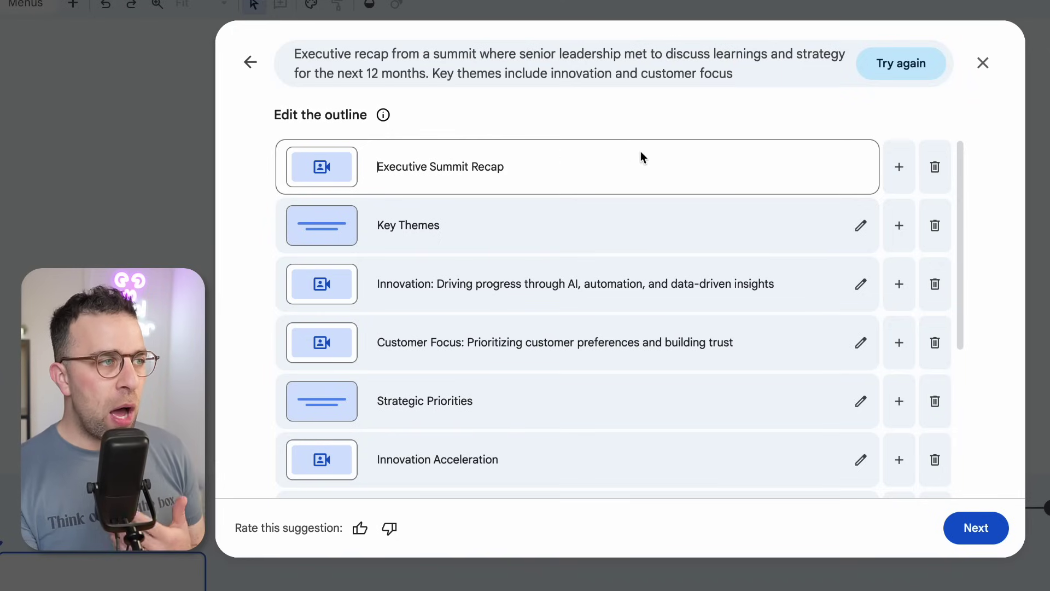
pyautogui.click(899, 168)
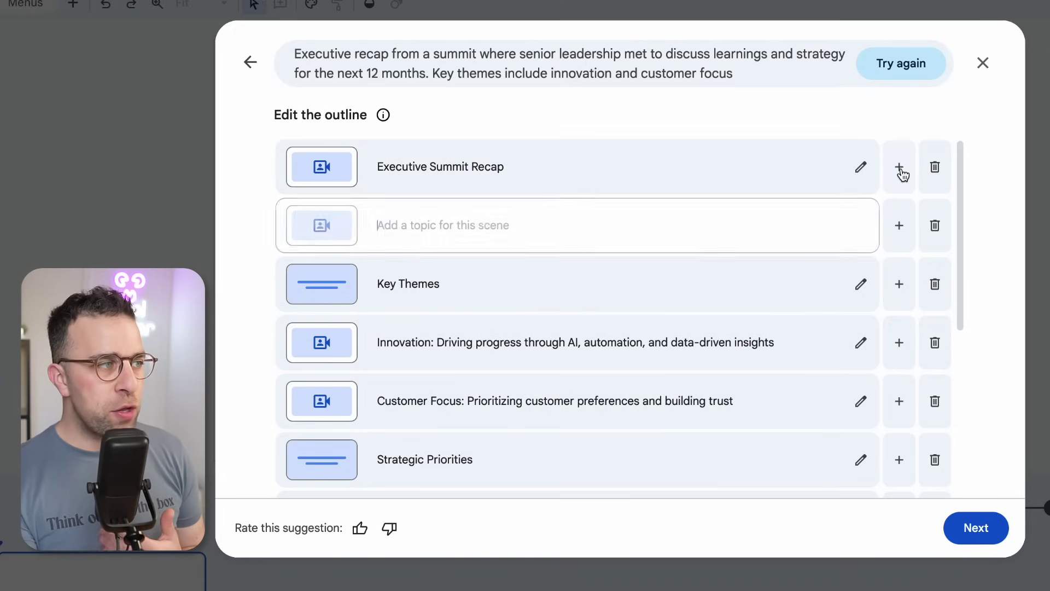
pyautogui.click(934, 227)
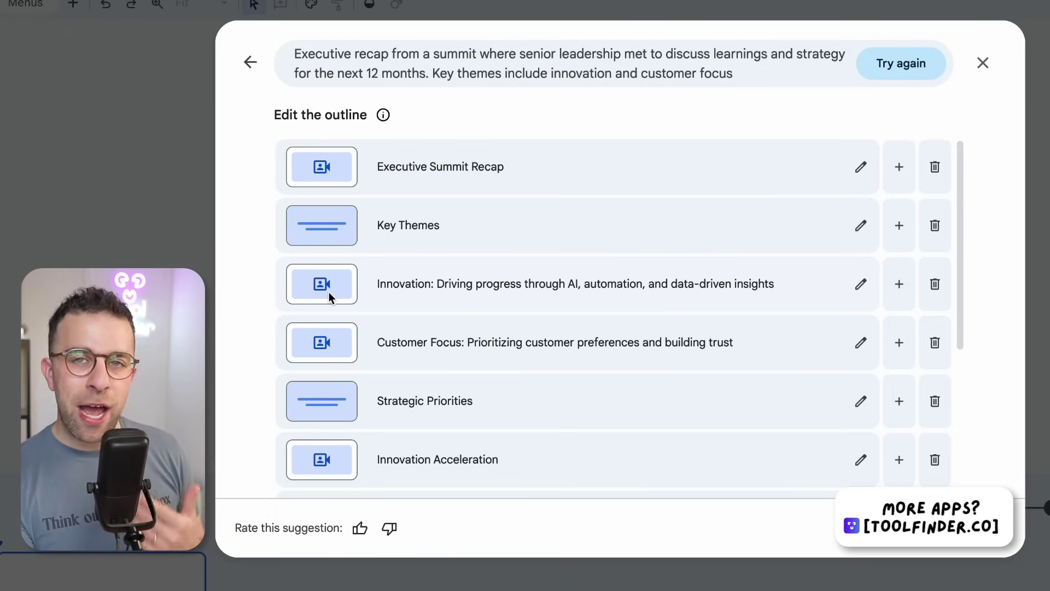
pyautogui.scroll(-3, 433, 369)
pyautogui.scroll(3, 434, 375)
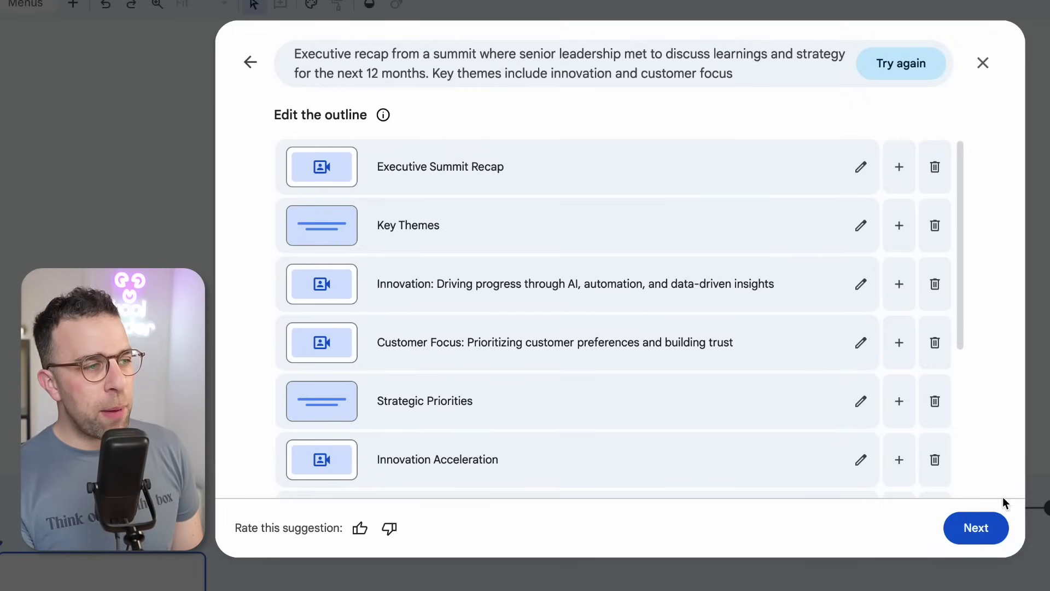
# - Accept the outline, preview a design's sample scenes, and create the draft video with it
pyautogui.click(982, 538)
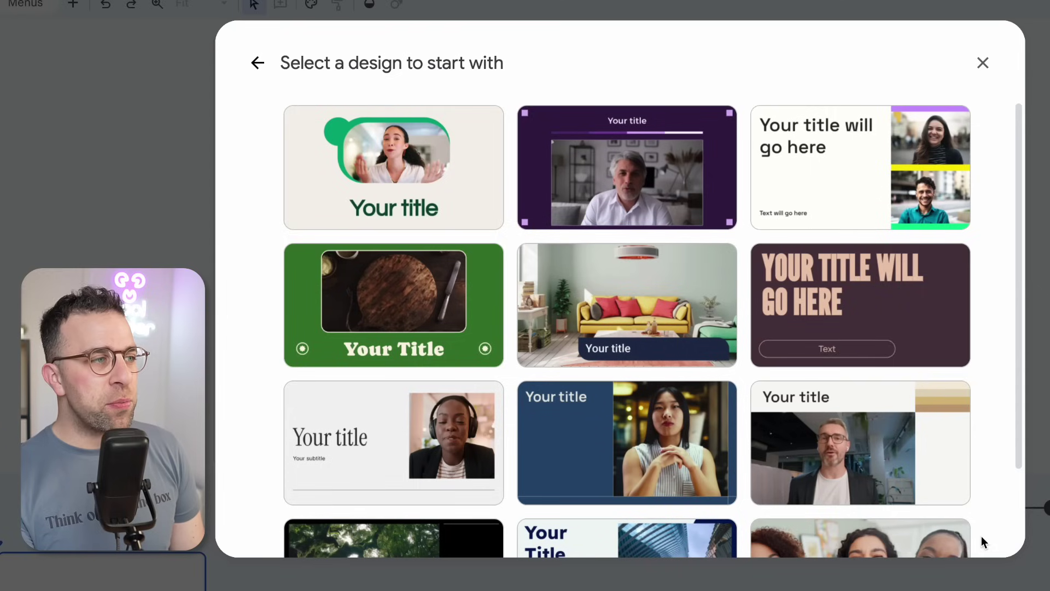
pyautogui.scroll(-2, 780, 365)
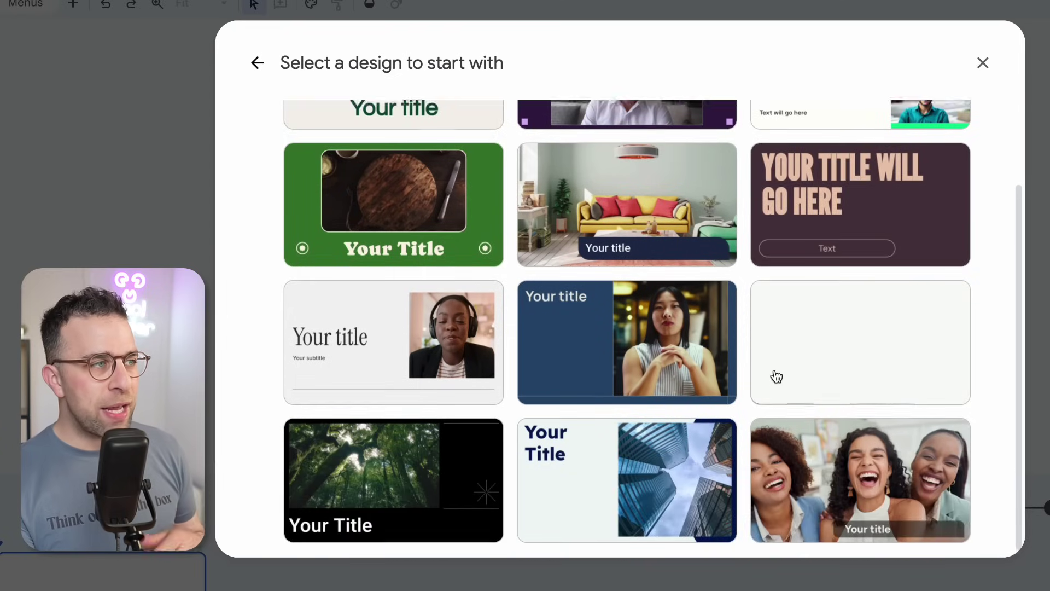
pyautogui.scroll(2, 774, 374)
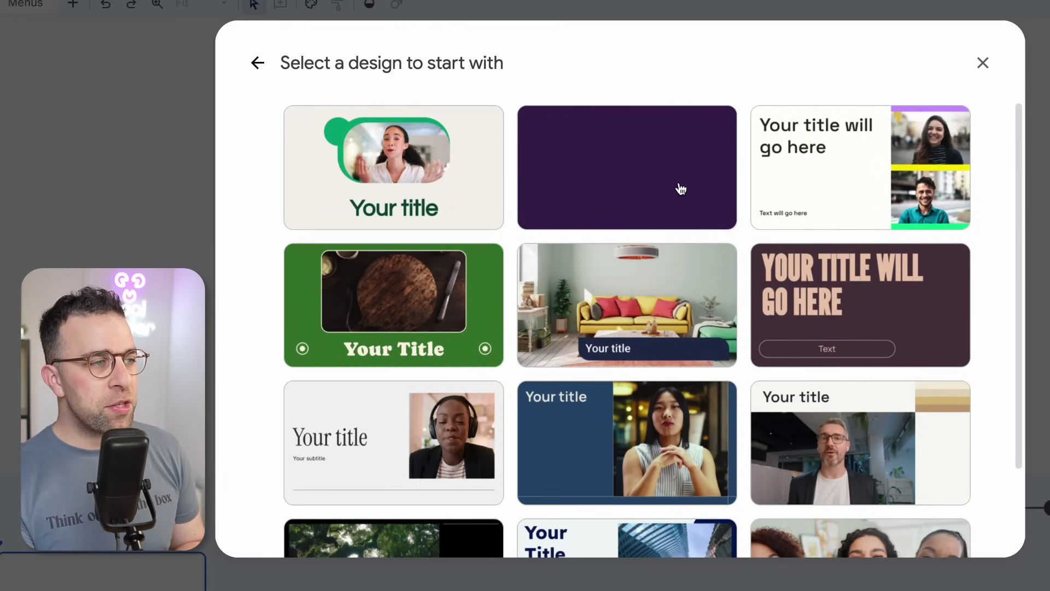
pyautogui.click(825, 154)
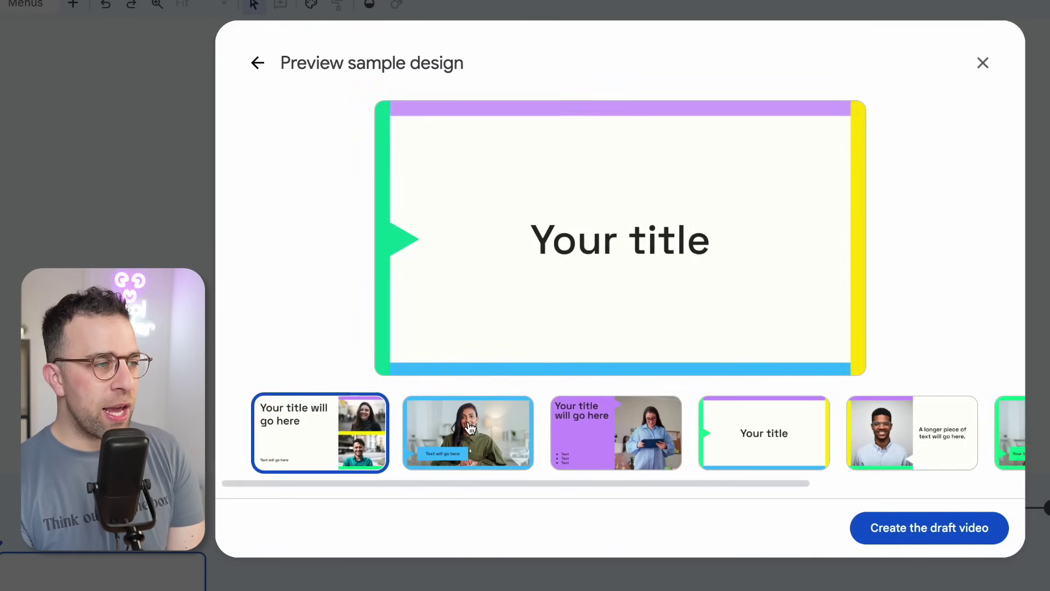
pyautogui.click(932, 529)
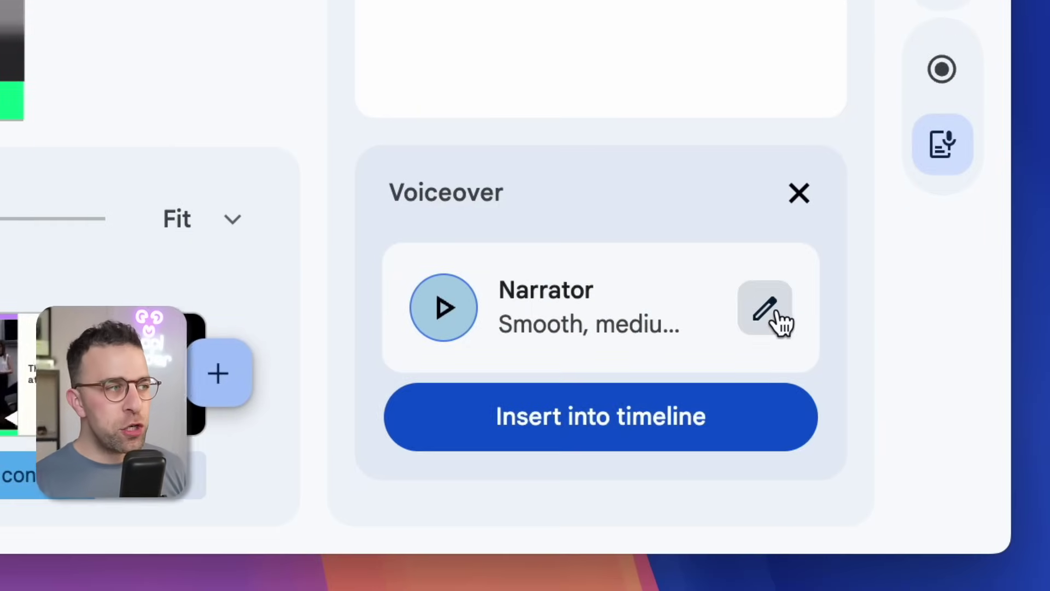
# - Check narrator voices unchanged, remove the title scene's Narrator voiceover, and review Record myself options
pyautogui.click(777, 313)
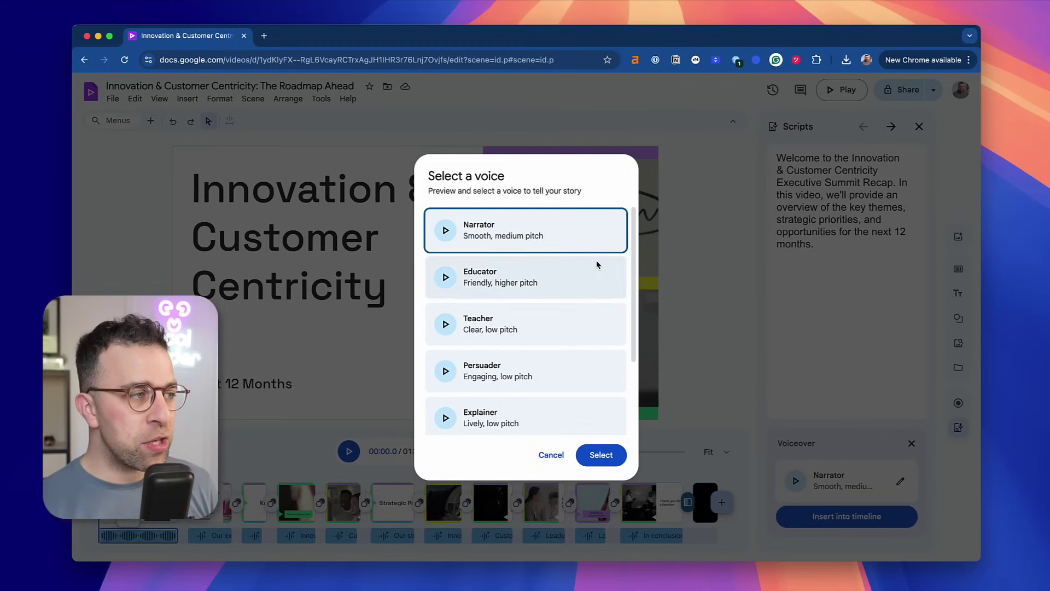
pyautogui.scroll(-3, 533, 328)
pyautogui.scroll(3, 550, 328)
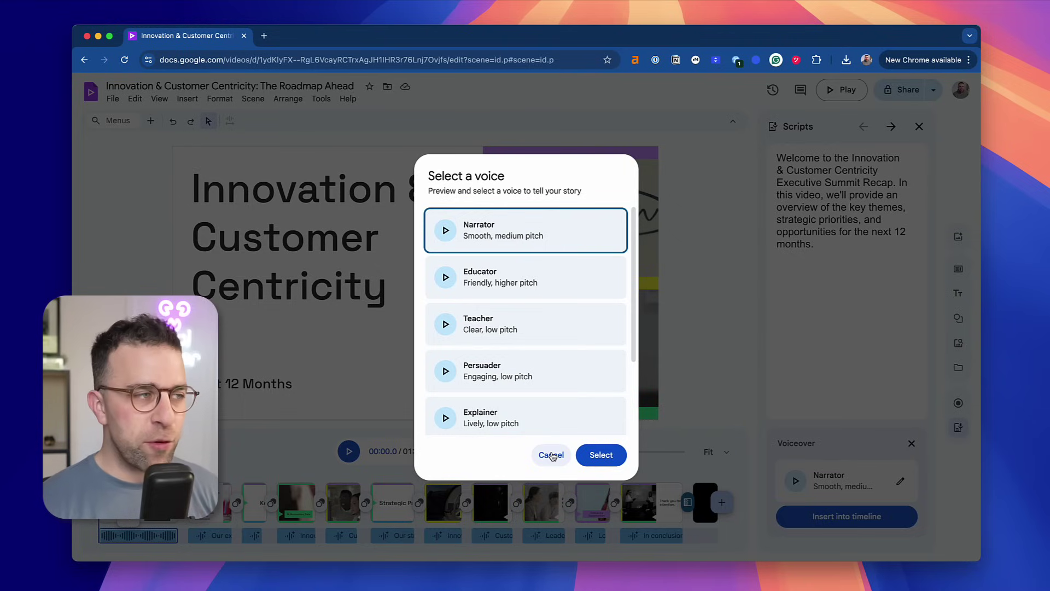
pyautogui.click(552, 456)
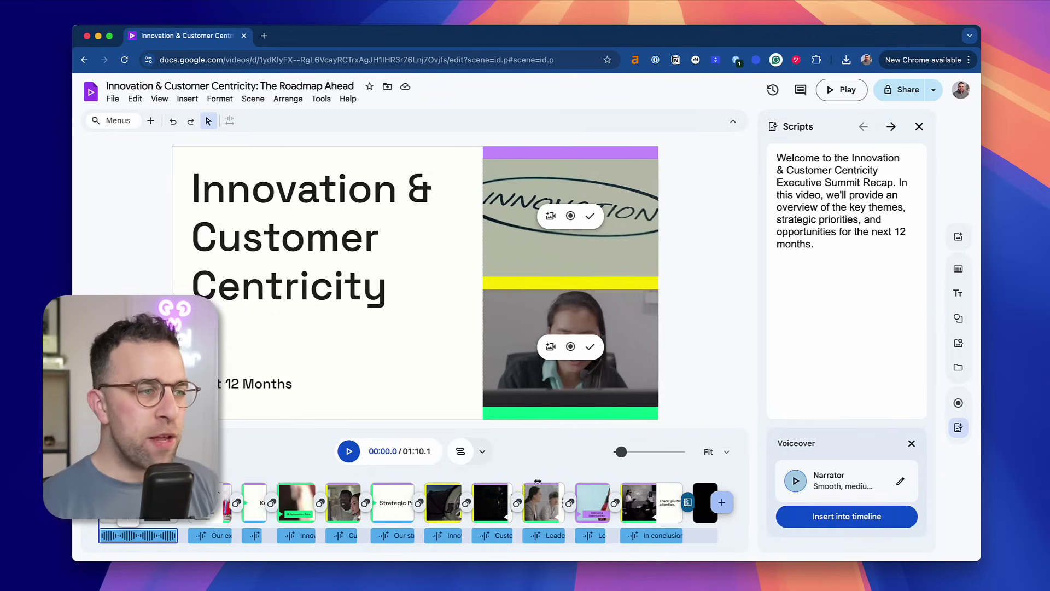
pyautogui.click(913, 442)
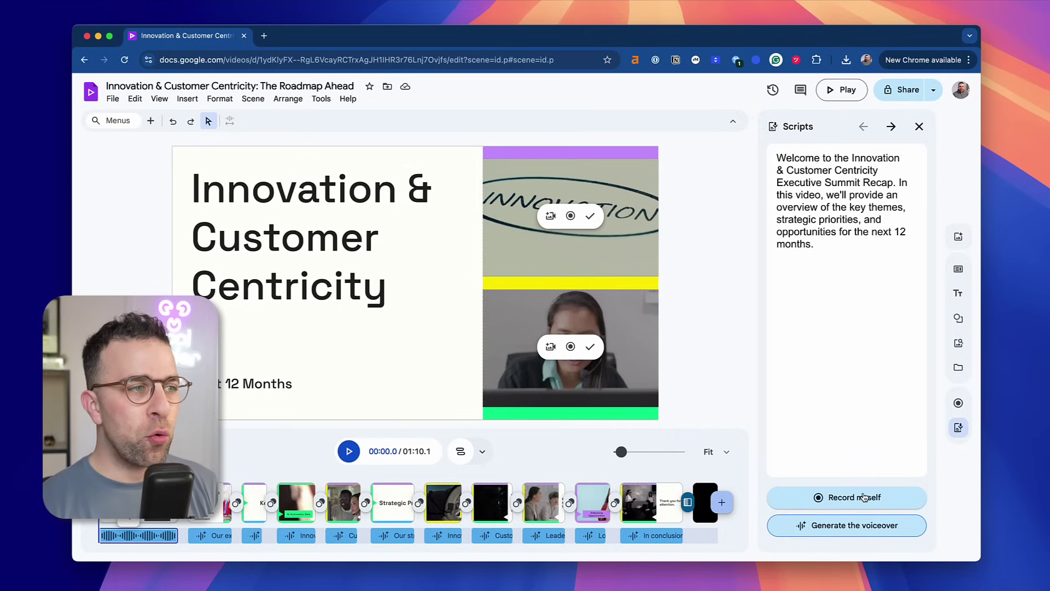
pyautogui.click(864, 497)
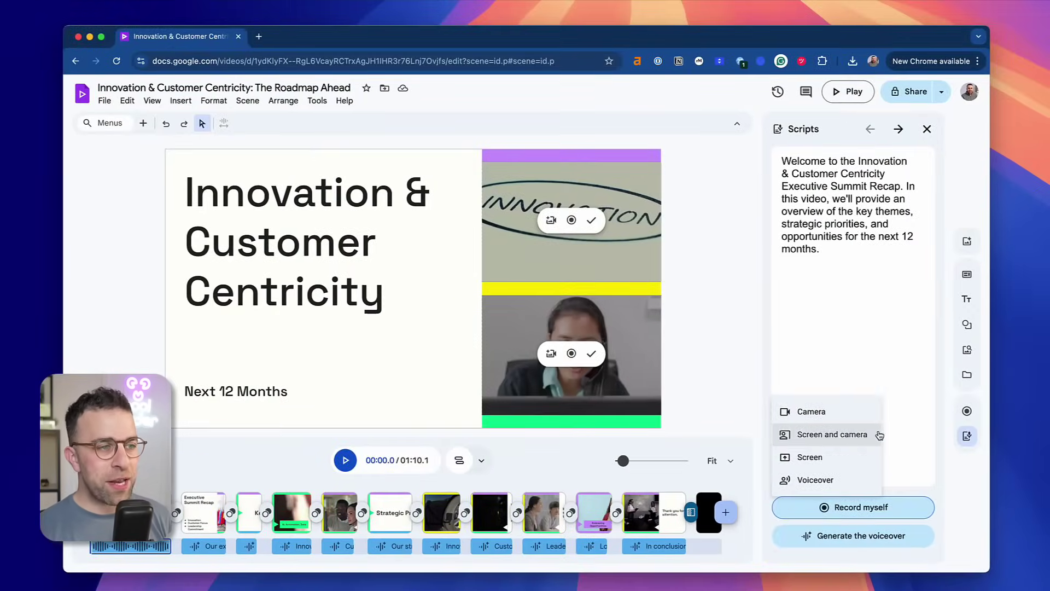
pyautogui.click(914, 436)
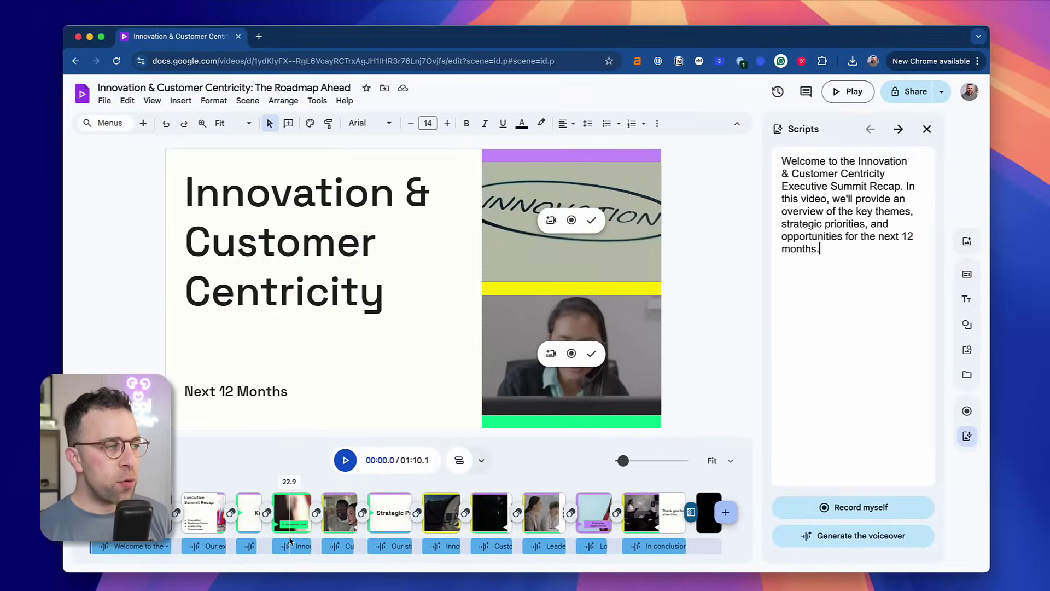
# - On Executive Summit Recap, swap in a Summit stock mountain clip, undo it, and reopen Find
pyautogui.click(201, 511)
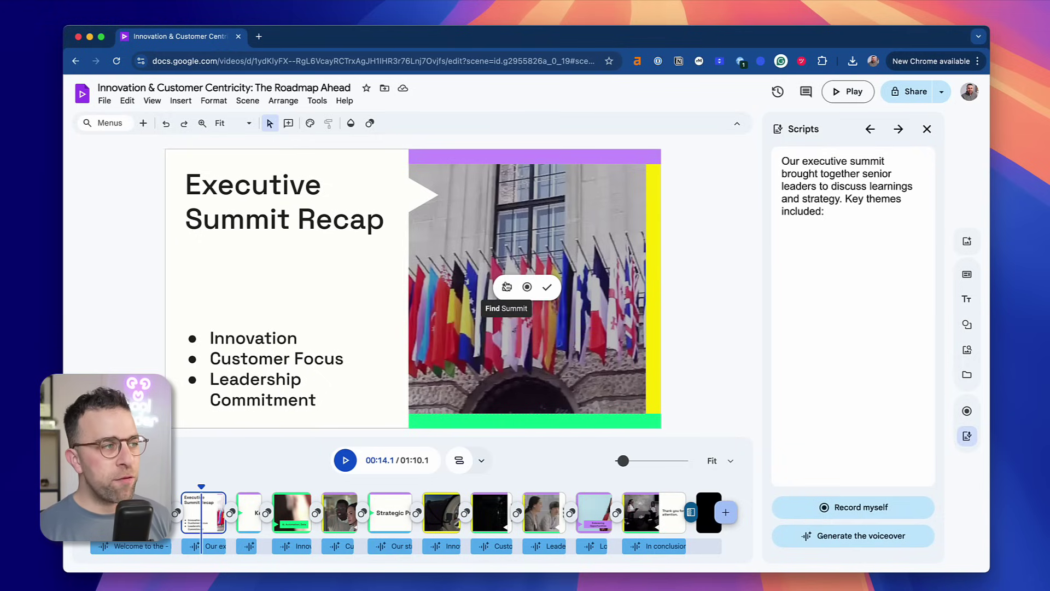
pyautogui.click(507, 287)
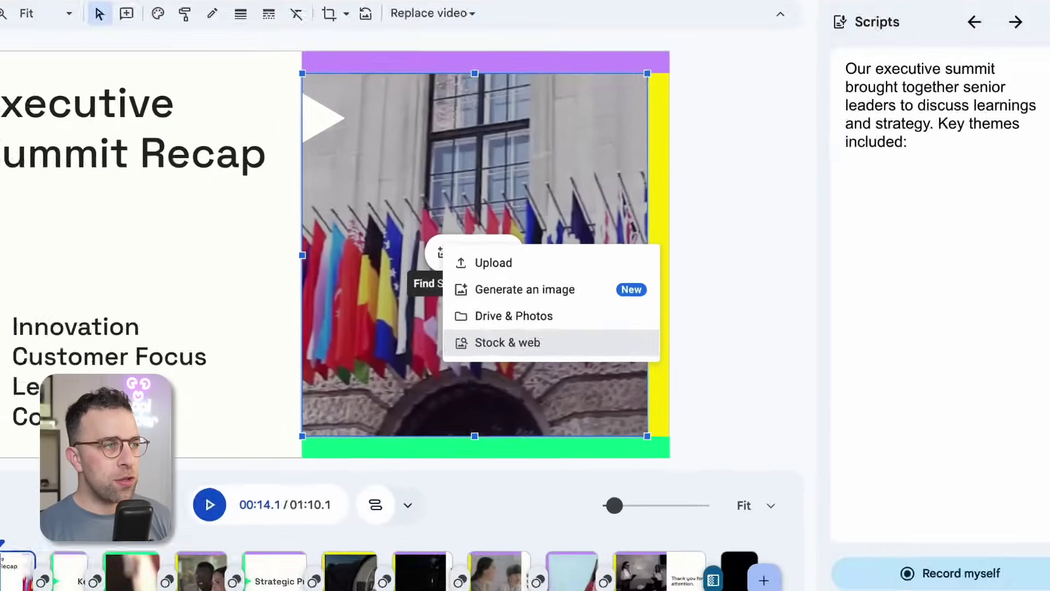
pyautogui.click(497, 339)
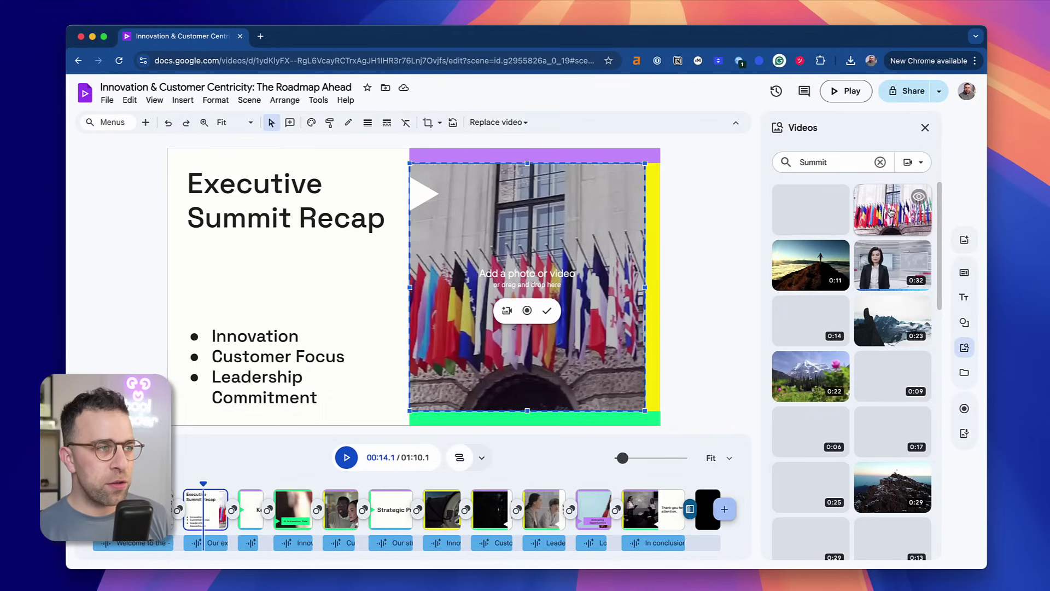
pyautogui.moveTo(811, 265)
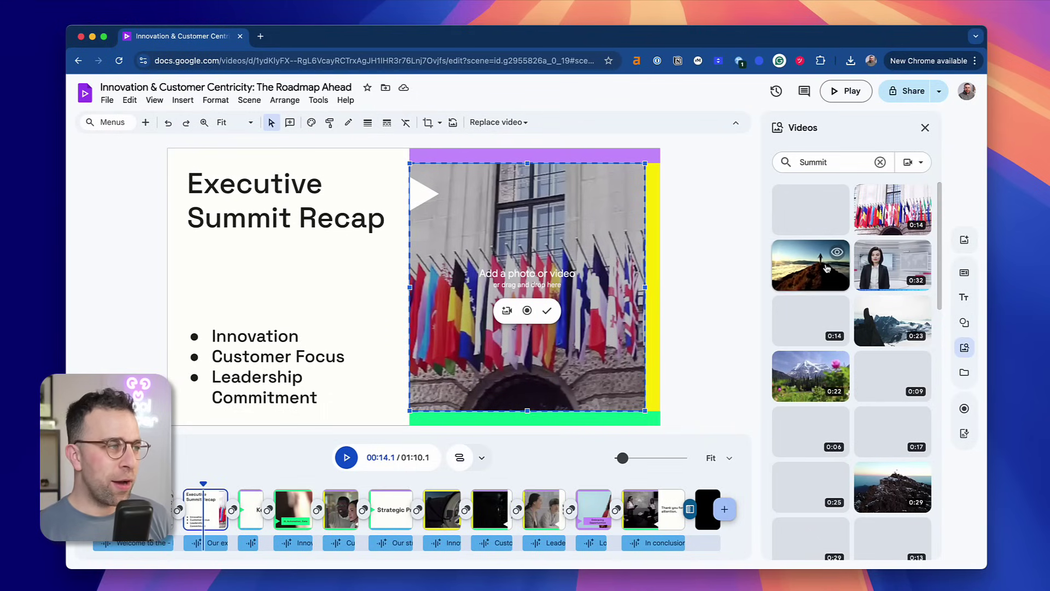
pyautogui.click(827, 268)
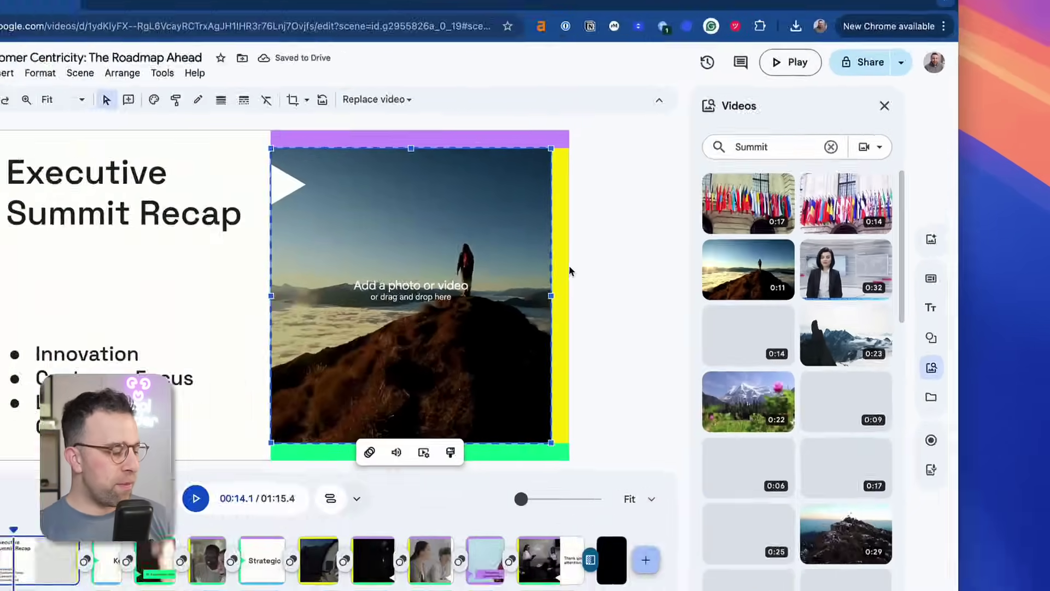
pyautogui.hotkey('ctrl', 'z')
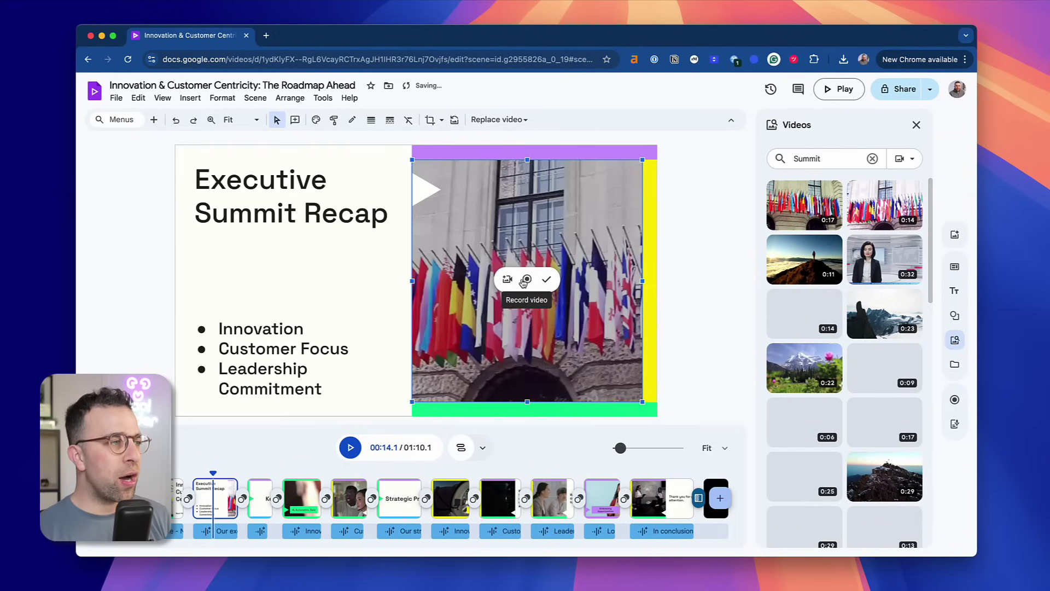
pyautogui.click(508, 278)
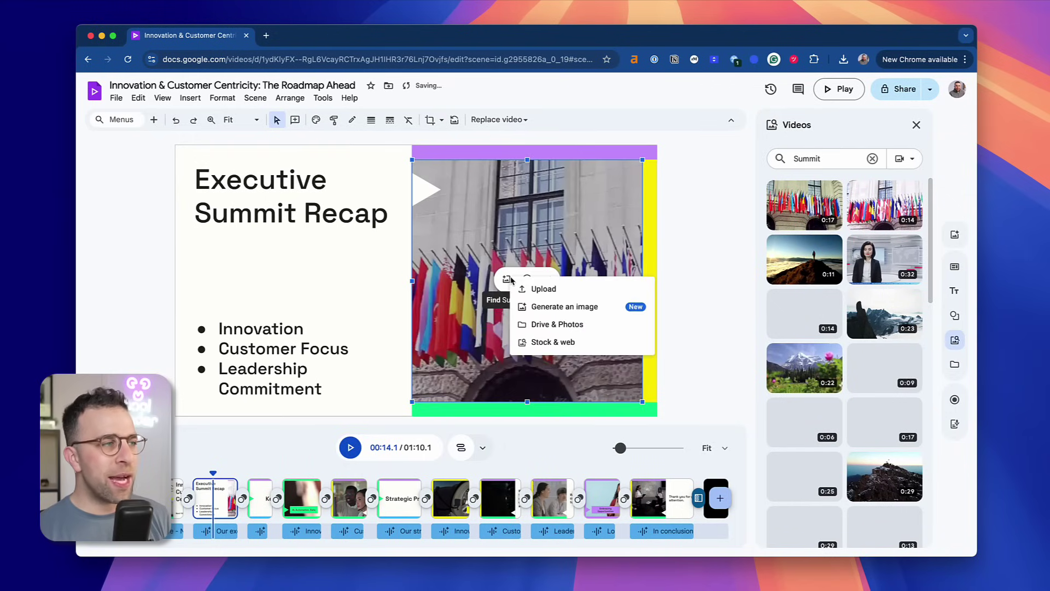
# - Briefly start image generation, then deselect the video and launch the teleprompter camera recorder
pyautogui.click(552, 306)
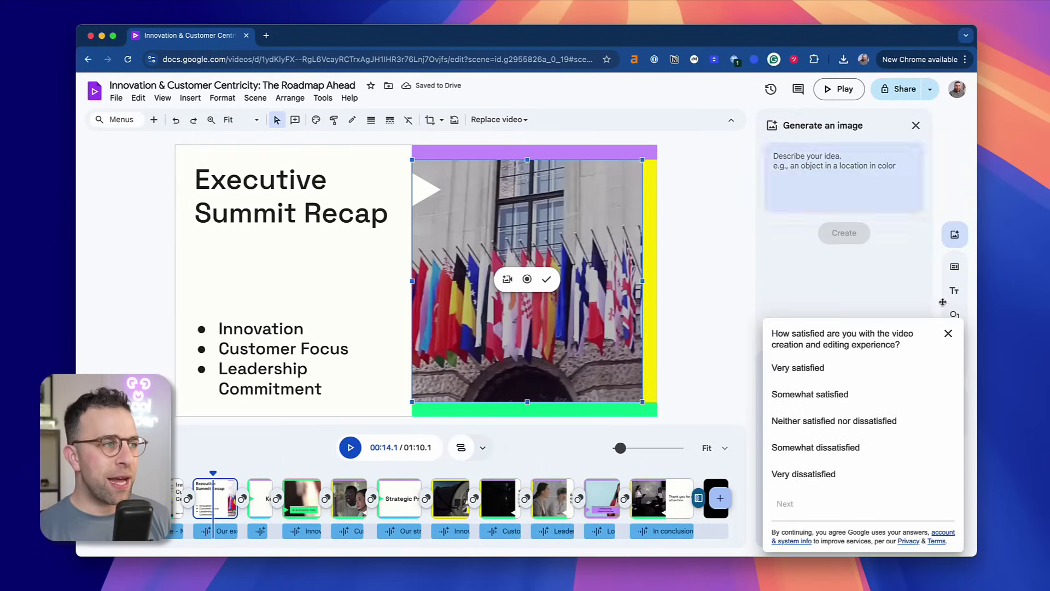
pyautogui.click(948, 333)
pyautogui.click(816, 156)
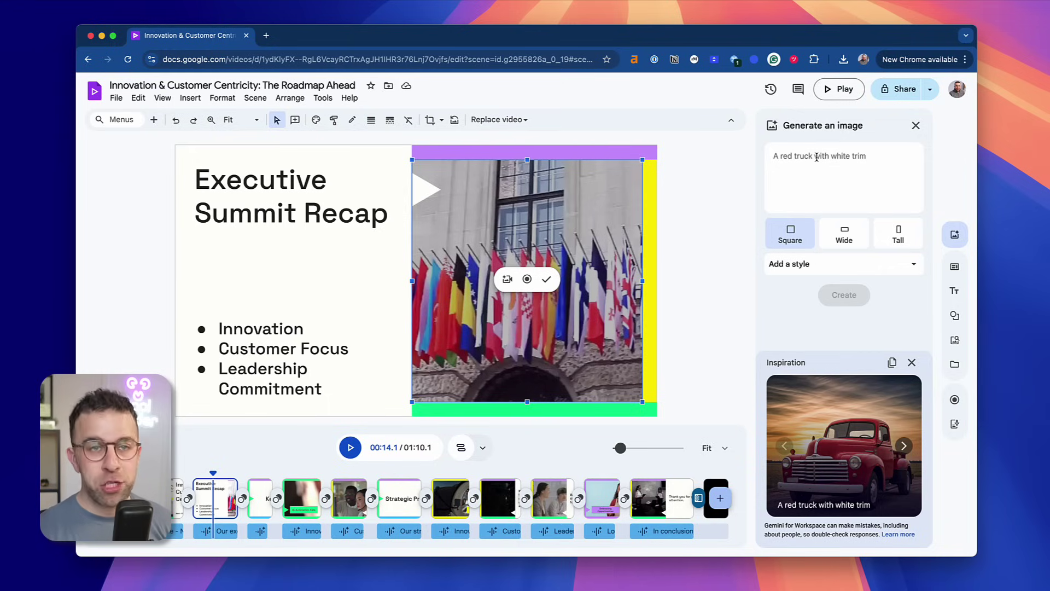
pyautogui.write('Drone photograph of a tropical island with lush greenery and white sand beaches, golden hour lighting')
pyautogui.click(688, 226)
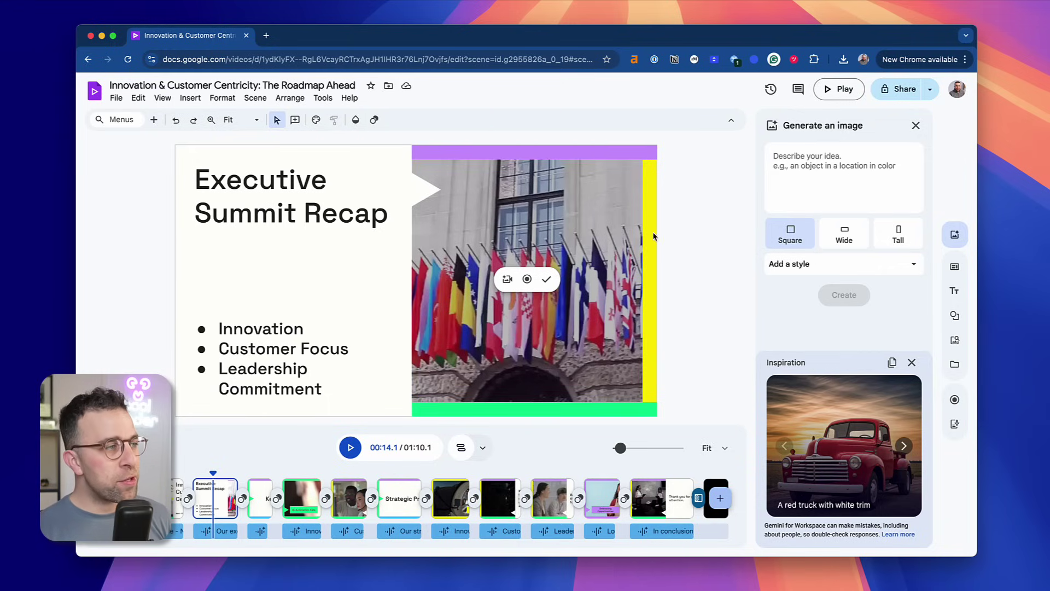
pyautogui.click(535, 286)
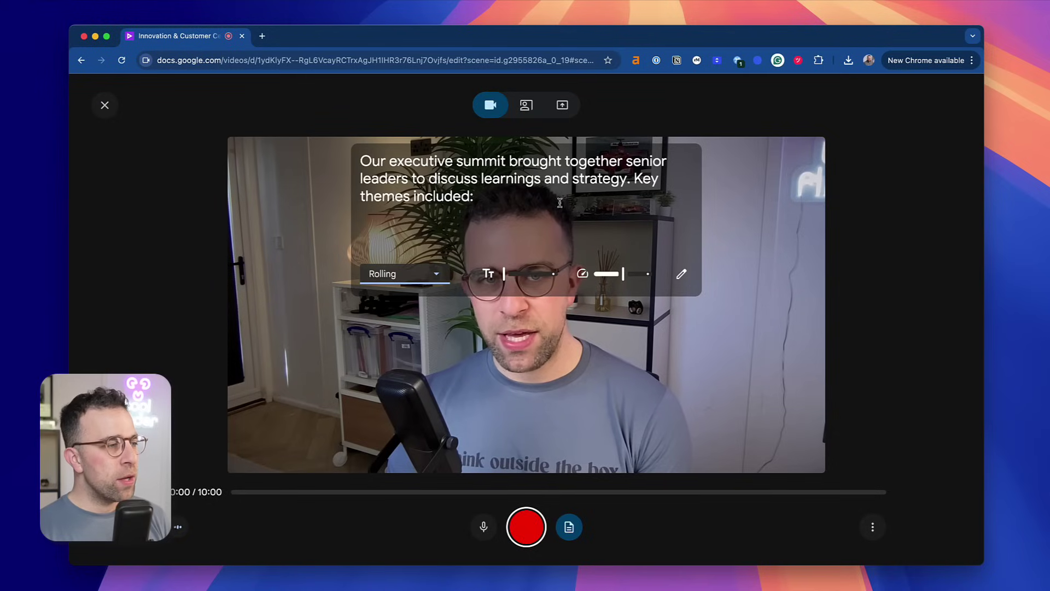
# - Record a ten-second webcam take and insert it into the Executive Summit Recap slide
pyautogui.click(529, 526)
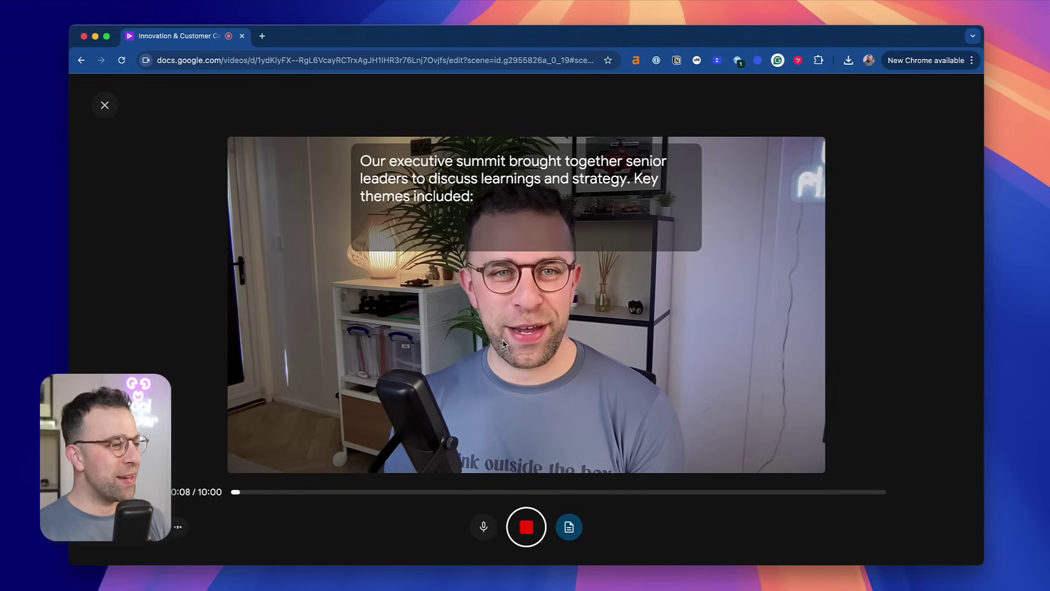
pyautogui.click(538, 512)
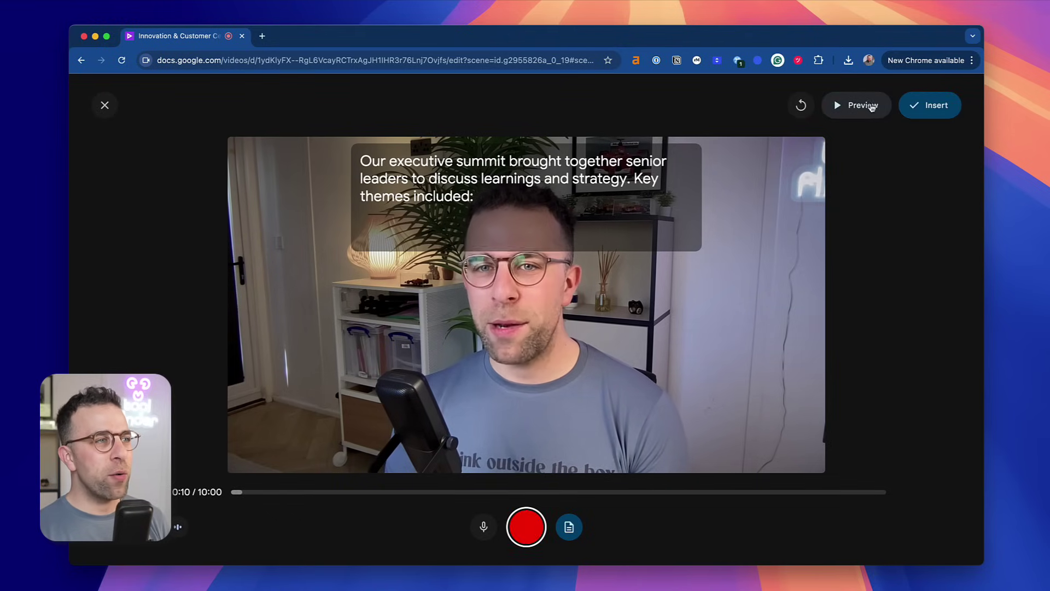
pyautogui.click(936, 105)
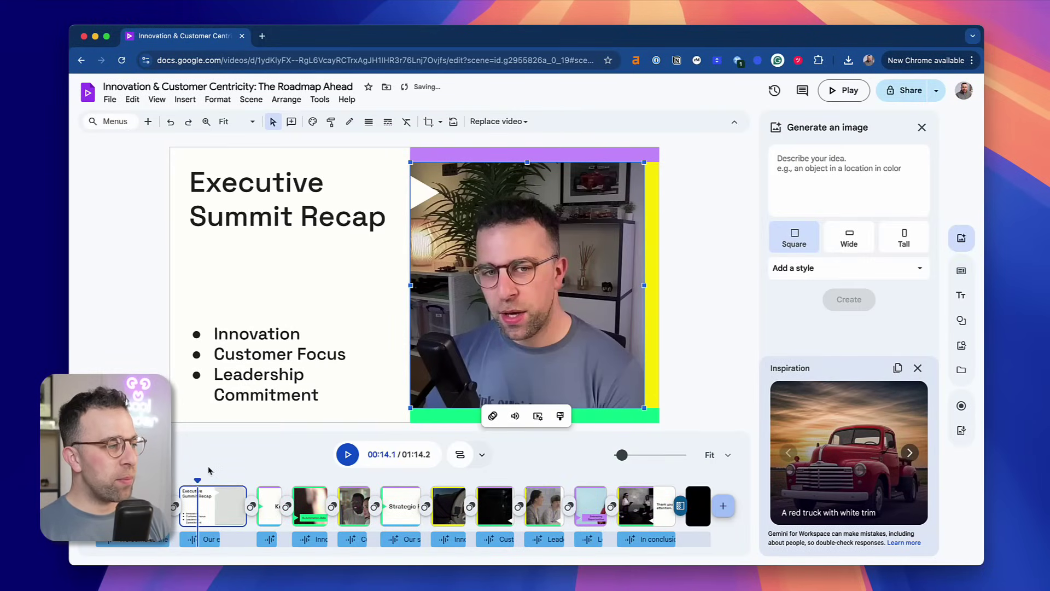
# - Move the scene's voiceover clip later on the timeline and play it back to check
pyautogui.click(193, 539)
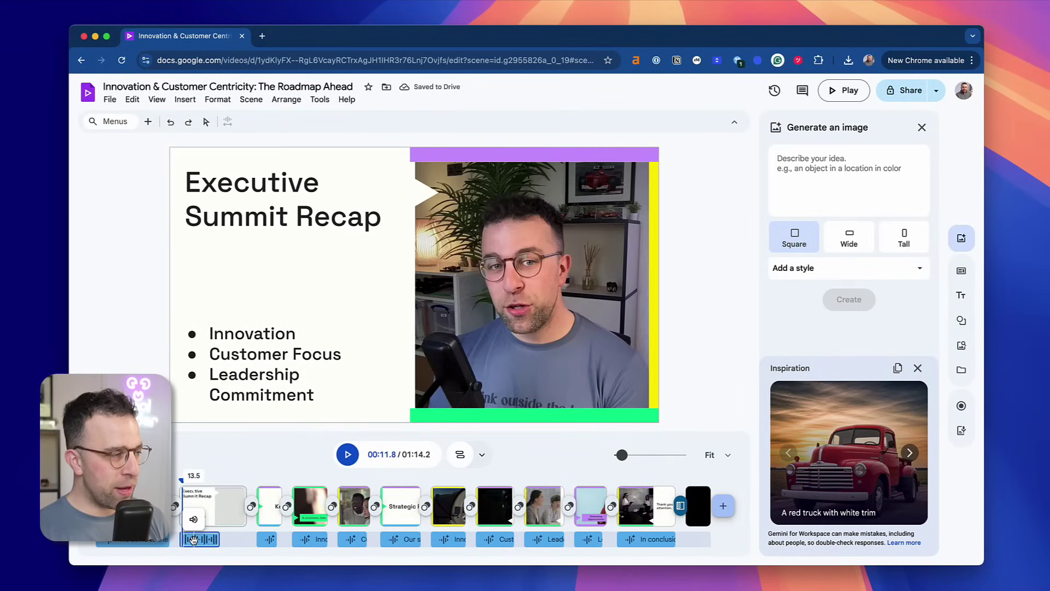
pyautogui.moveTo(192, 539); pyautogui.dragTo(269, 540)
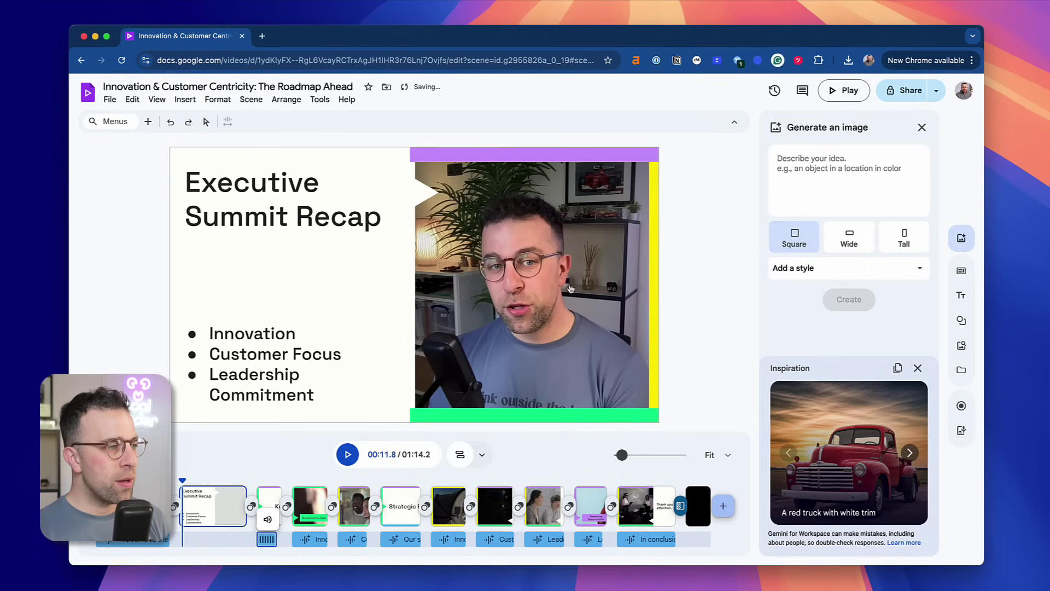
pyautogui.click(345, 455)
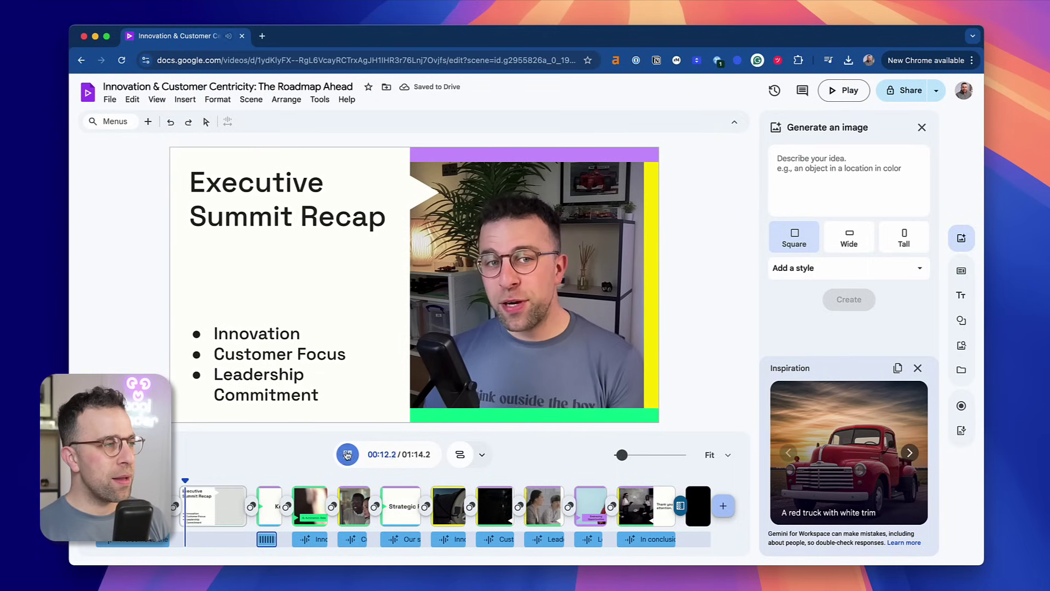
pyautogui.click(349, 454)
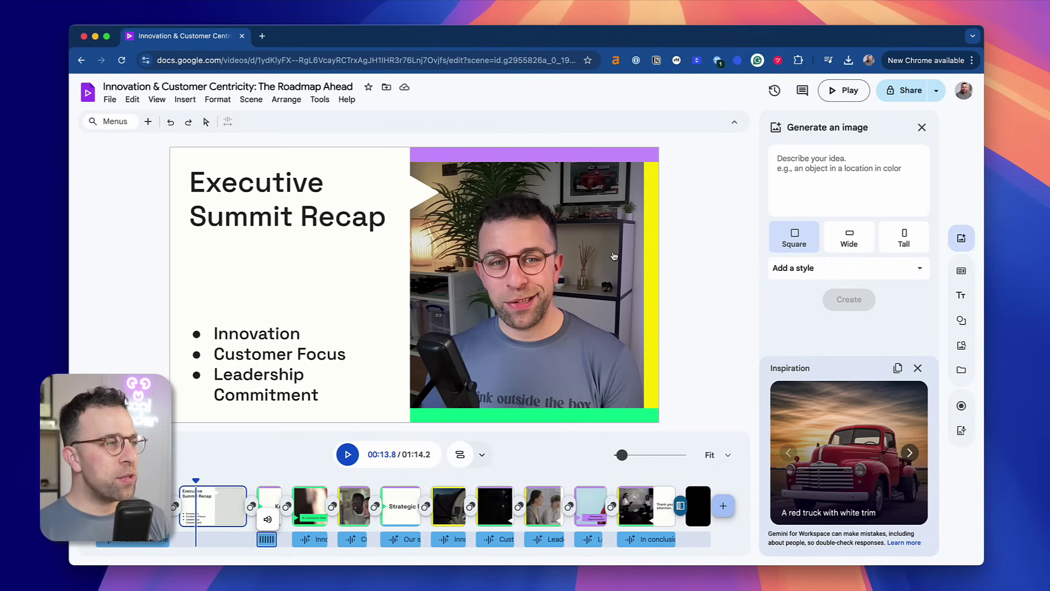
# - Give the recorded webcam video on Executive Summit Recap a Rise entrance animation
pyautogui.click(545, 253)
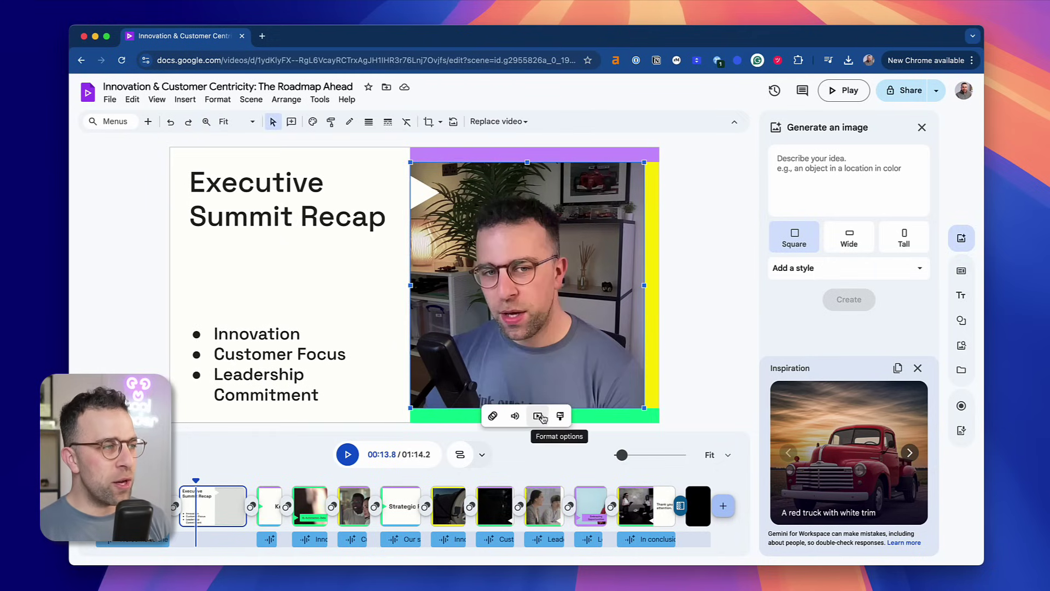
pyautogui.click(538, 416)
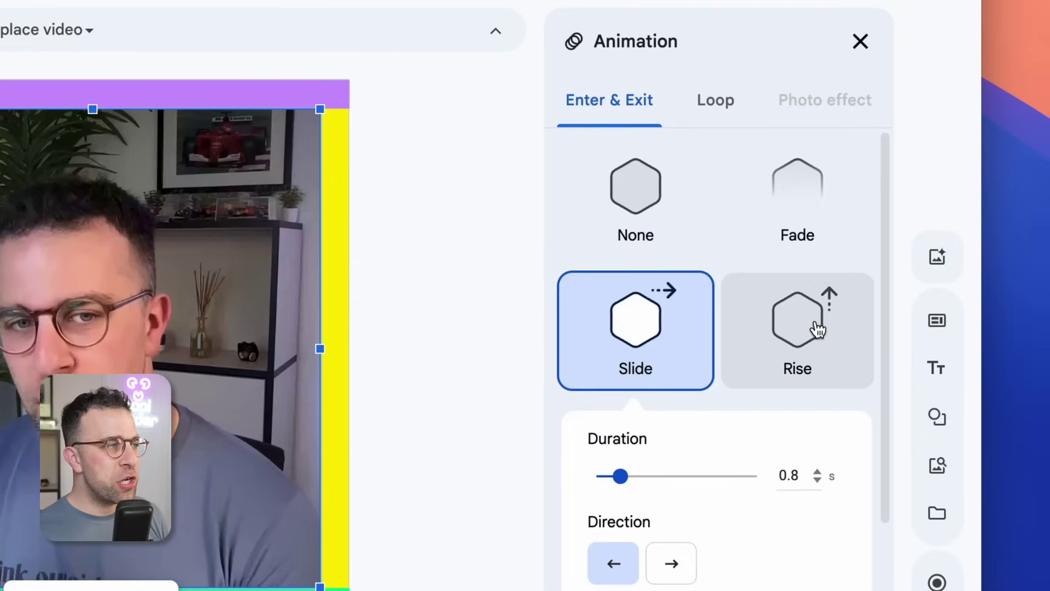
pyautogui.click(812, 331)
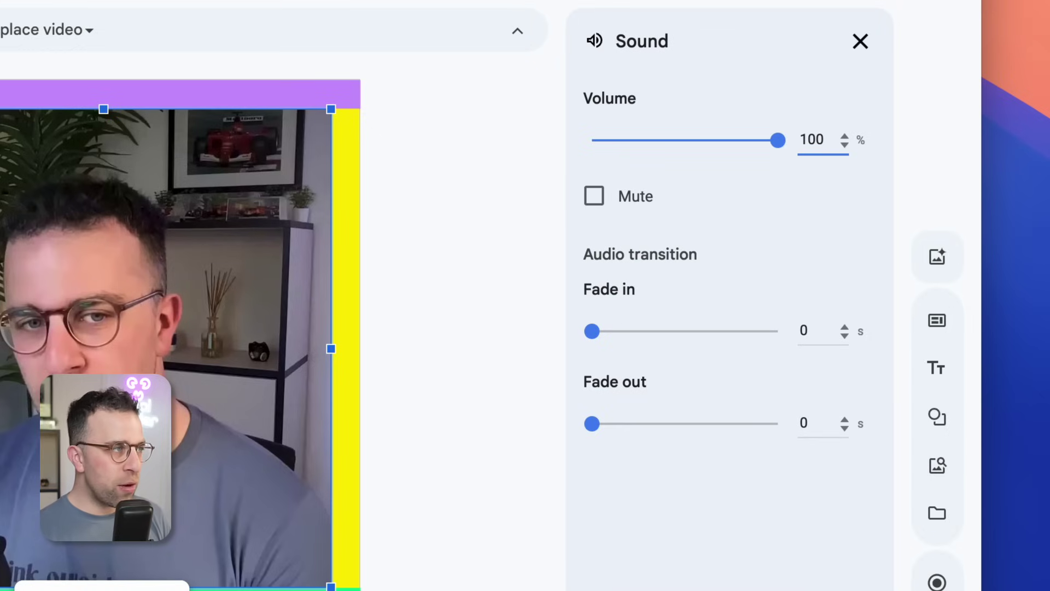
pyautogui.click(57, 32)
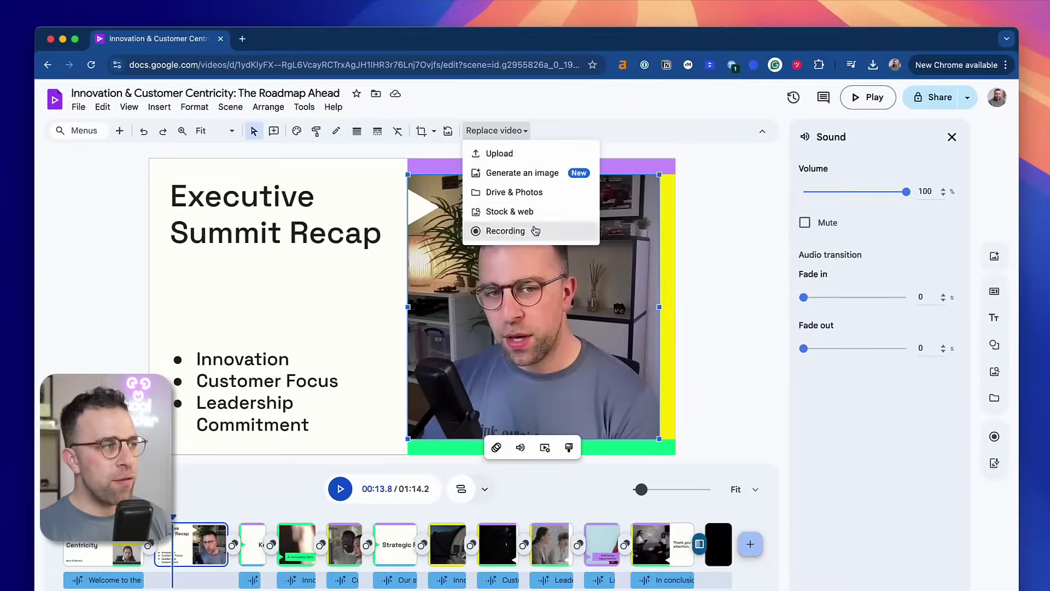
pyautogui.click(534, 230)
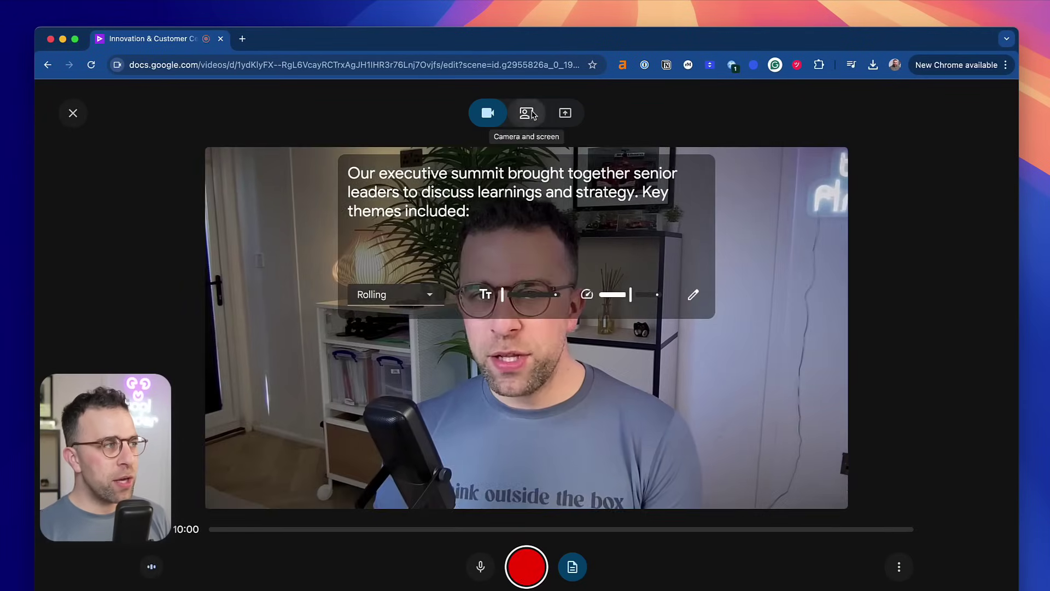
pyautogui.click(526, 112)
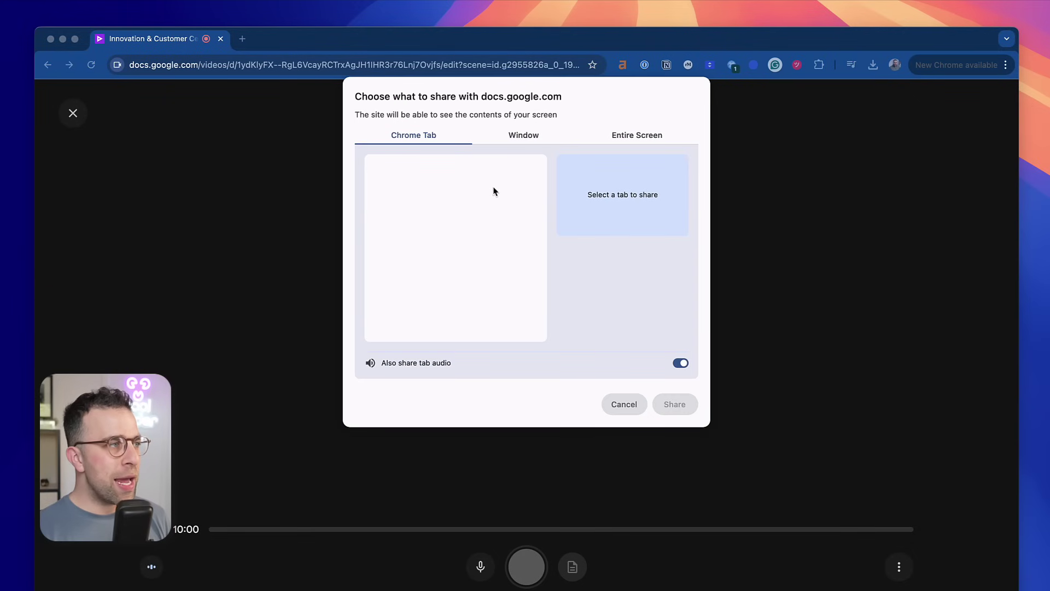
pyautogui.click(529, 137)
pyautogui.click(461, 184)
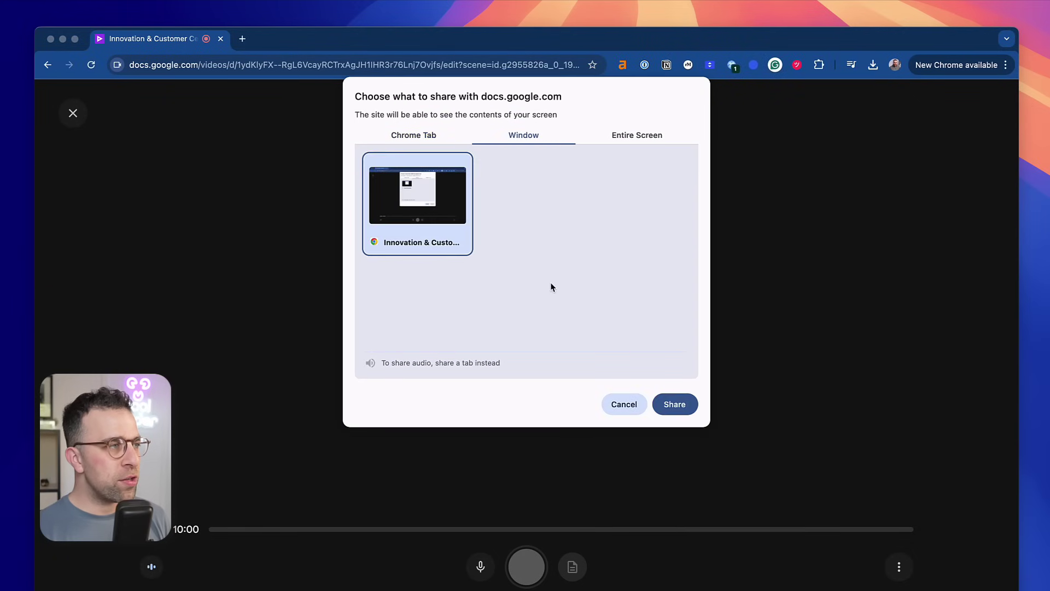
pyautogui.click(673, 402)
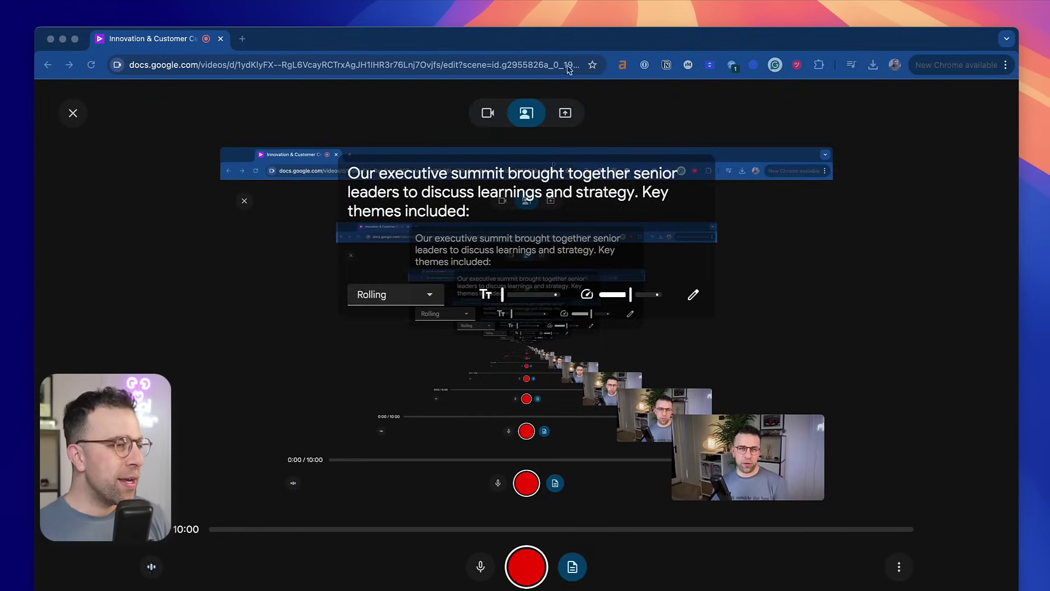
pyautogui.click(565, 115)
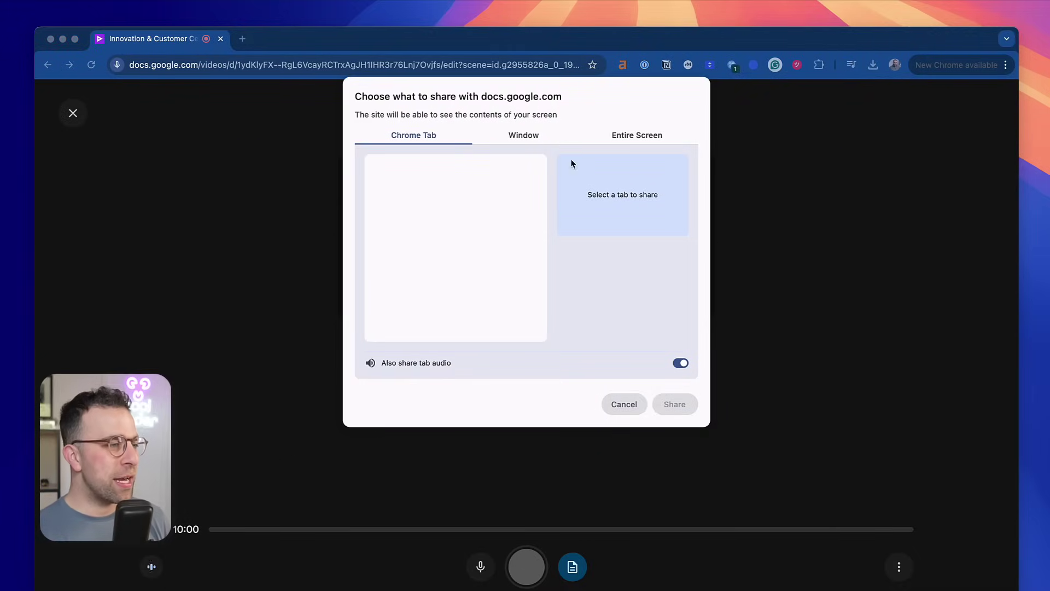
pyautogui.click(626, 403)
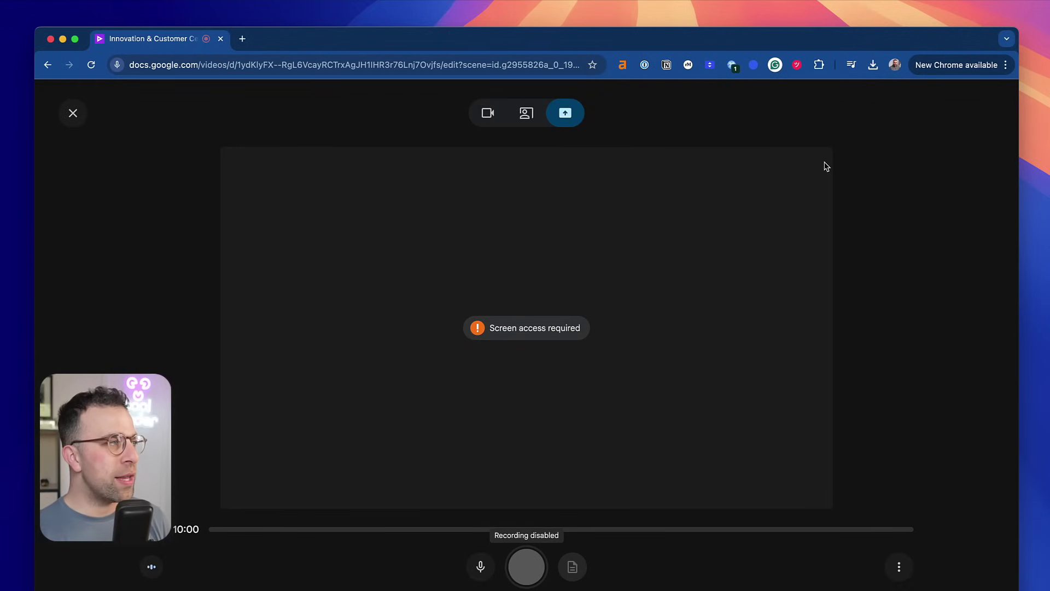
pyautogui.click(74, 115)
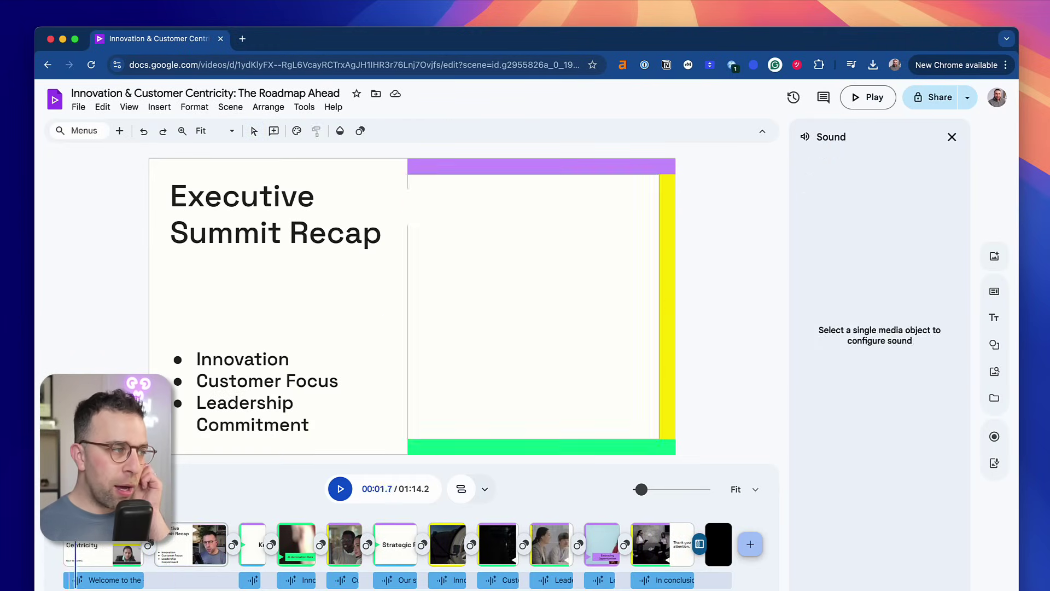
# - Switch the timeline to Show timing for selected, then right-click the Executive Summit Recap scene
pyautogui.click(484, 488)
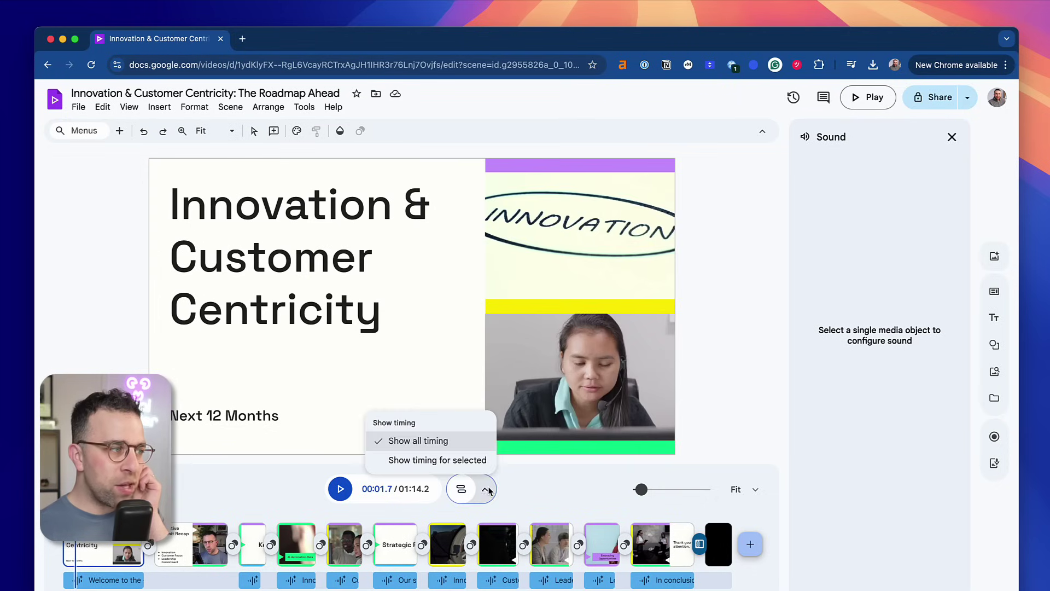
pyautogui.click(477, 461)
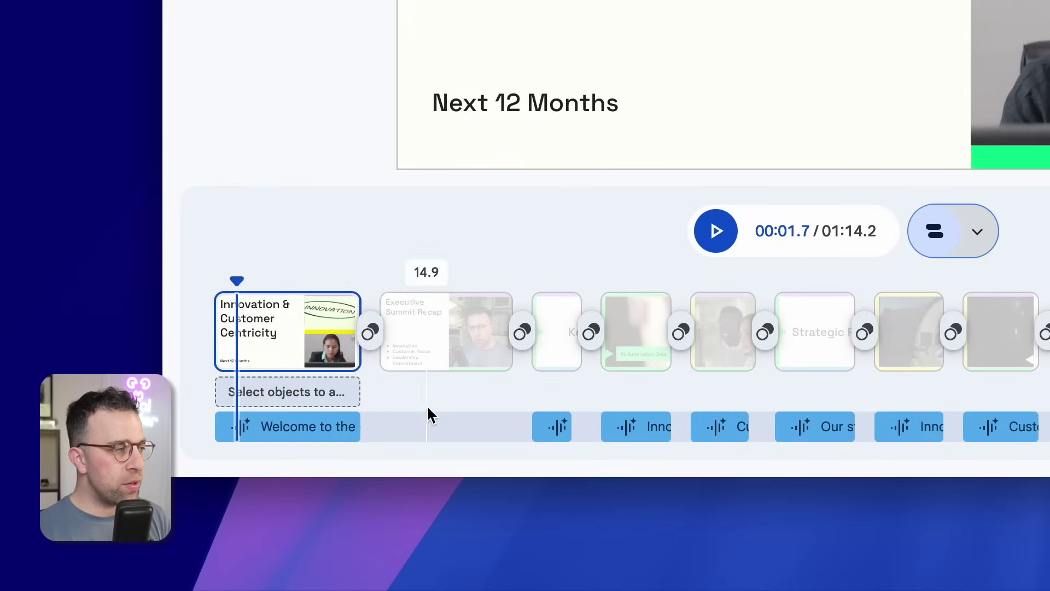
pyautogui.click(428, 408)
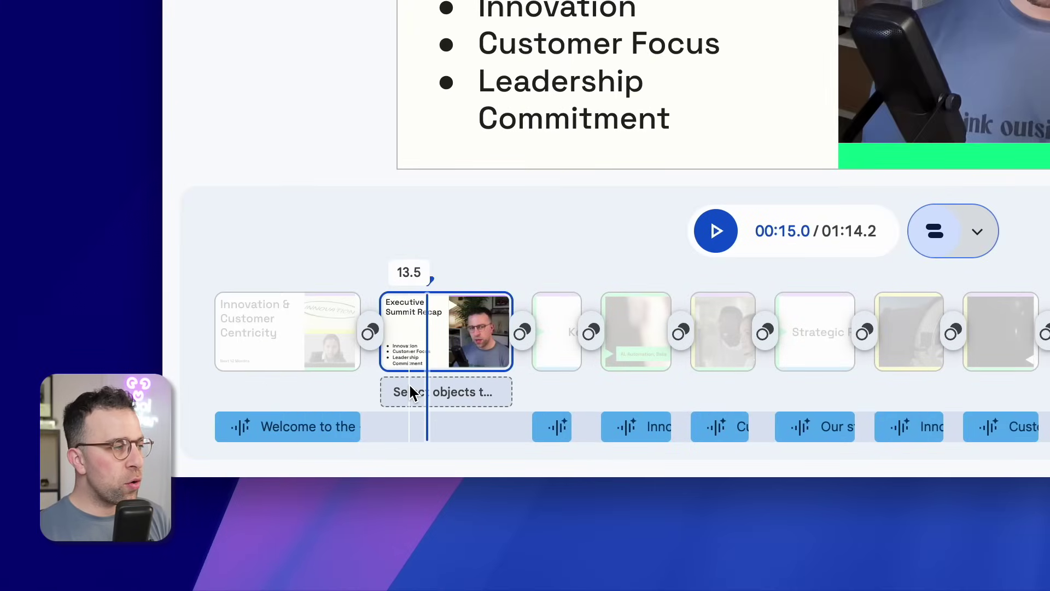
pyautogui.click(424, 333)
pyautogui.rightClick(424, 332)
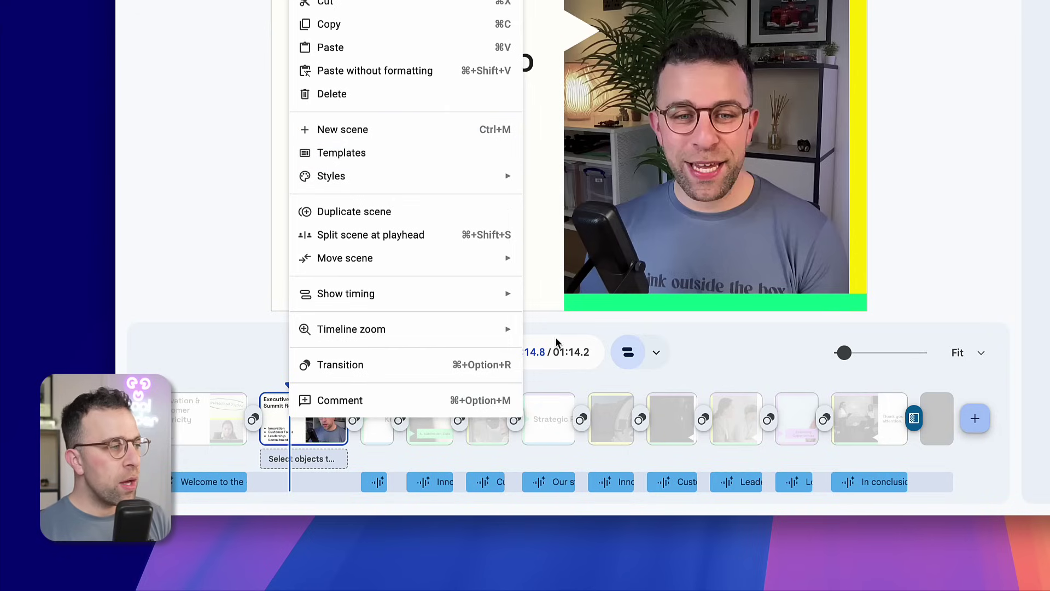
# - Post a comment on the summit recap scene and enlarge the timeline clips
pyautogui.click(414, 406)
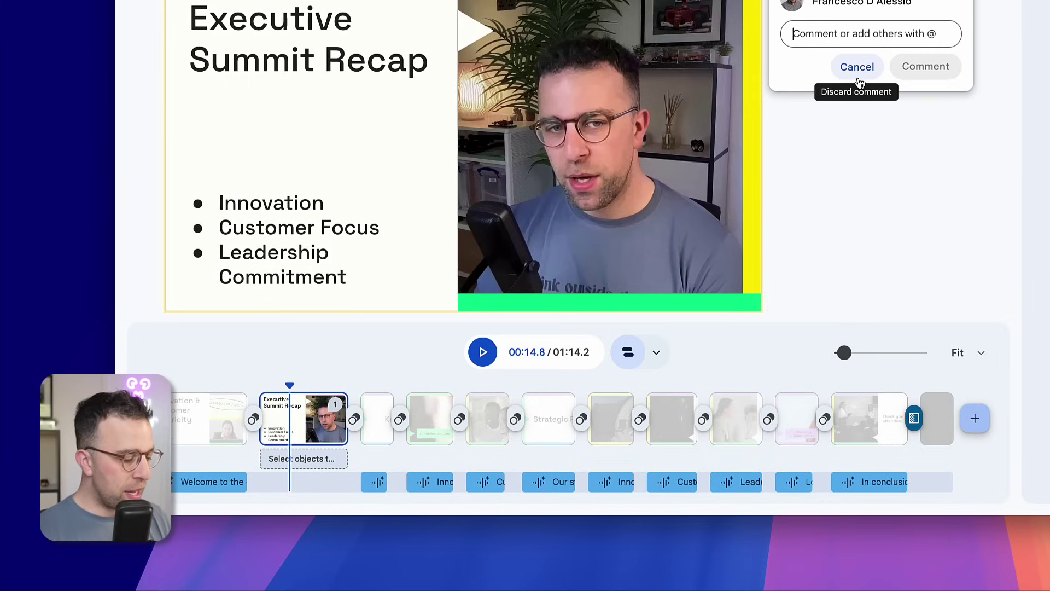
pyautogui.write('This is rub')
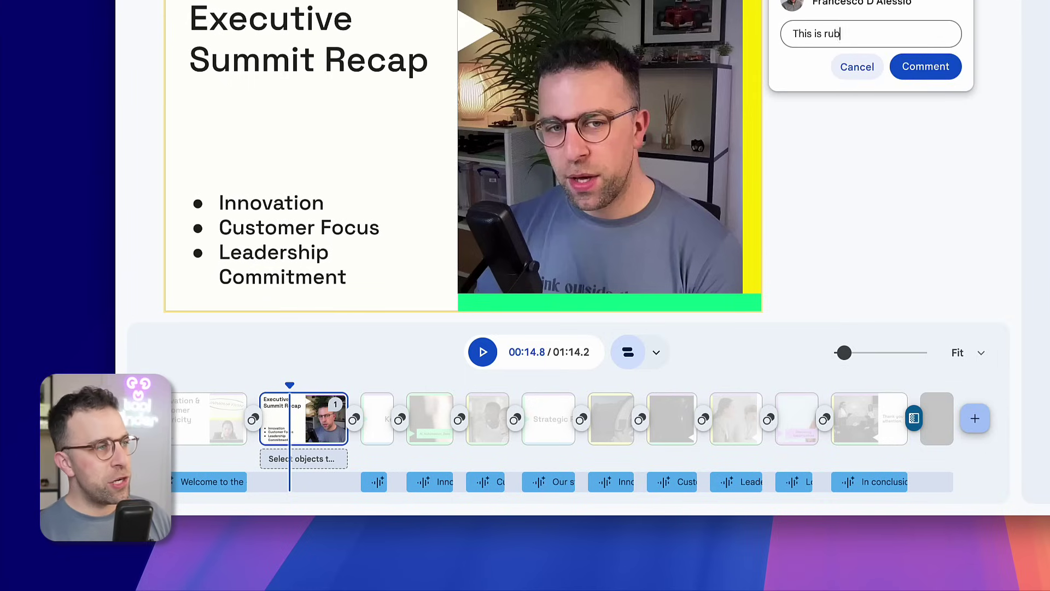
pyautogui.write('bish')
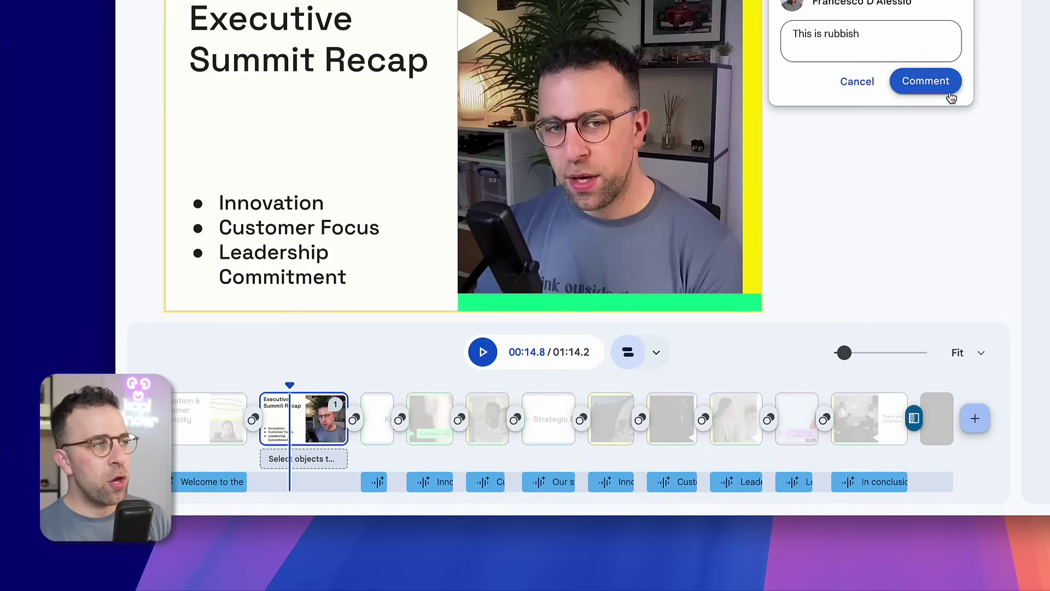
pyautogui.click(931, 70)
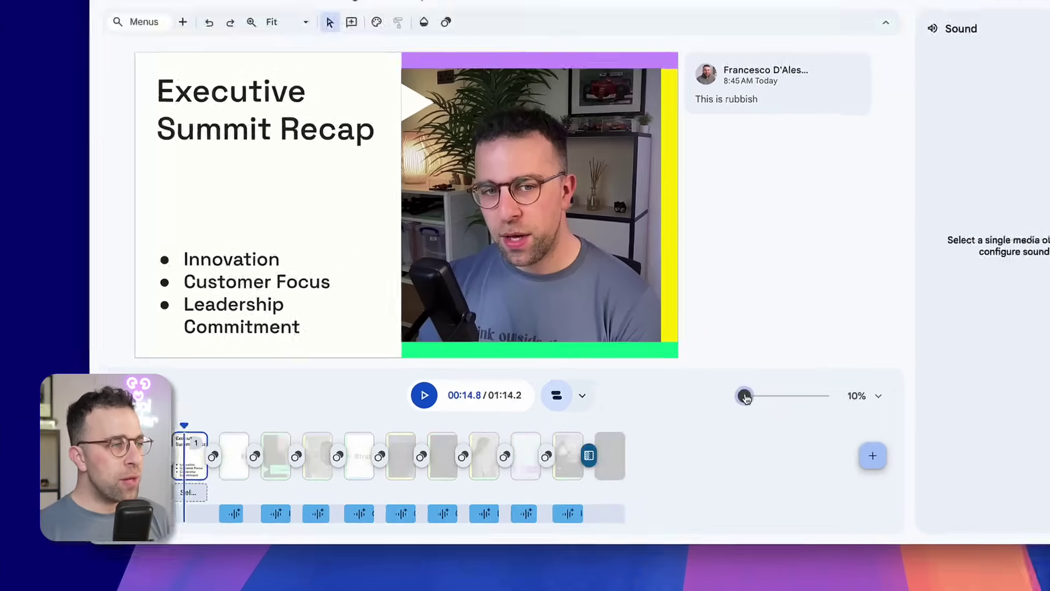
pyautogui.moveTo(843, 352); pyautogui.dragTo(650, 451)
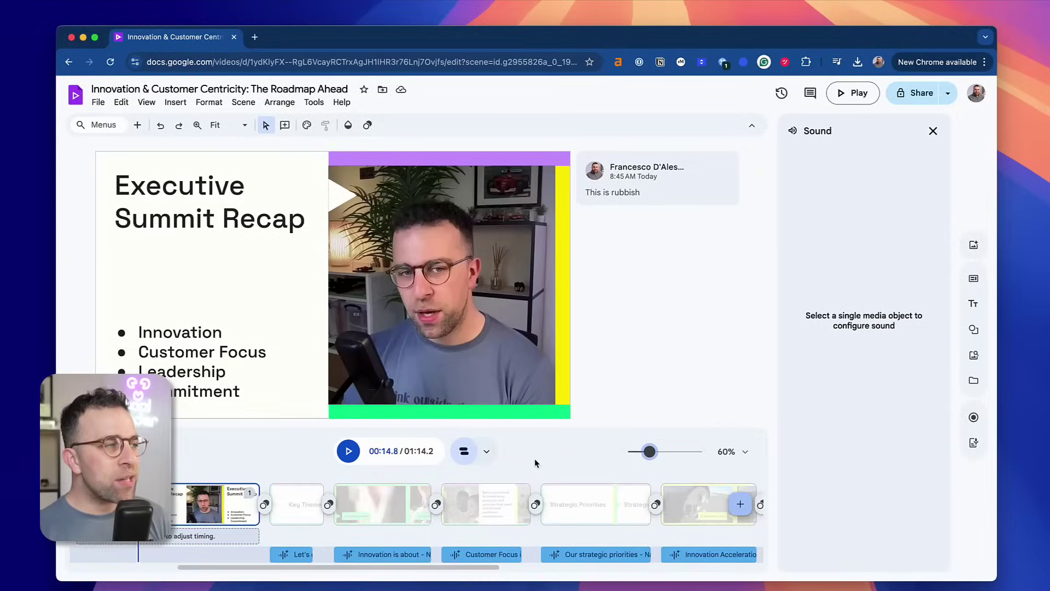
pyautogui.hscroll(-5, 522, 488)
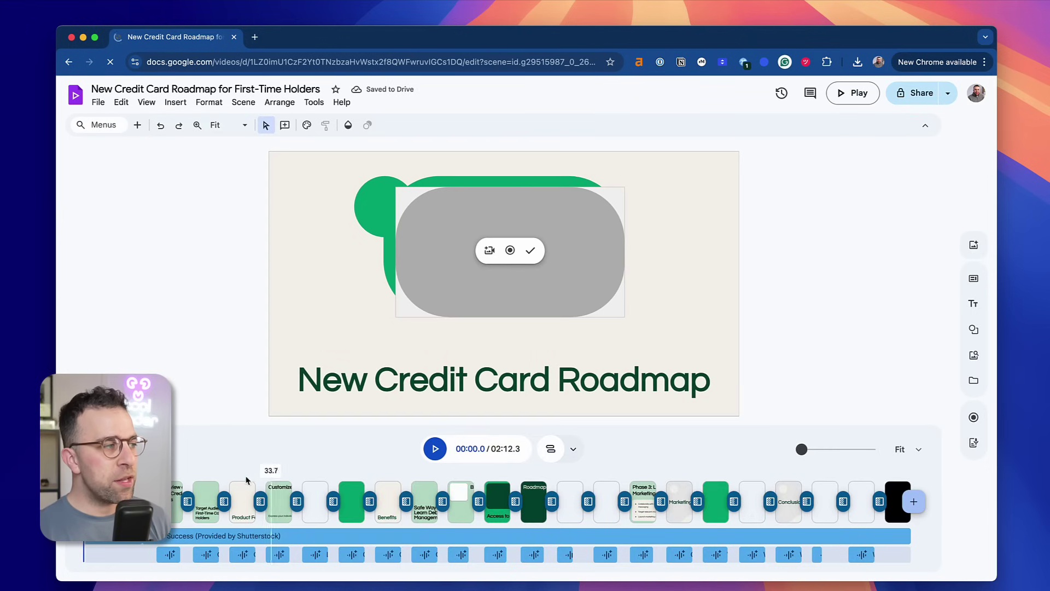
# - Step along the timeline from the Target Audience scene to the Customized Card Designs scene
pyautogui.click(197, 471)
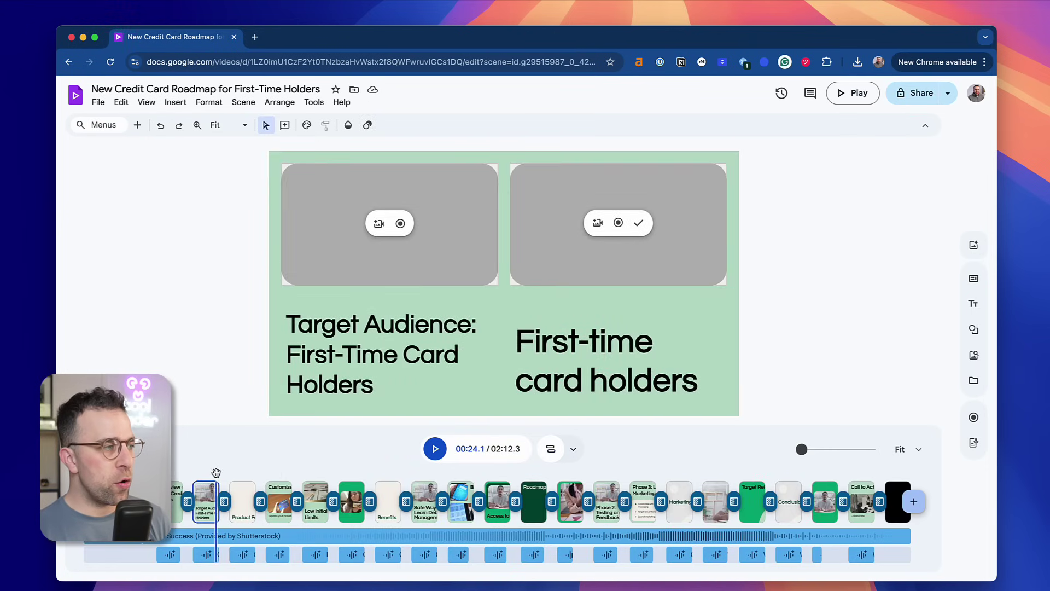
pyautogui.click(241, 473)
pyautogui.click(280, 473)
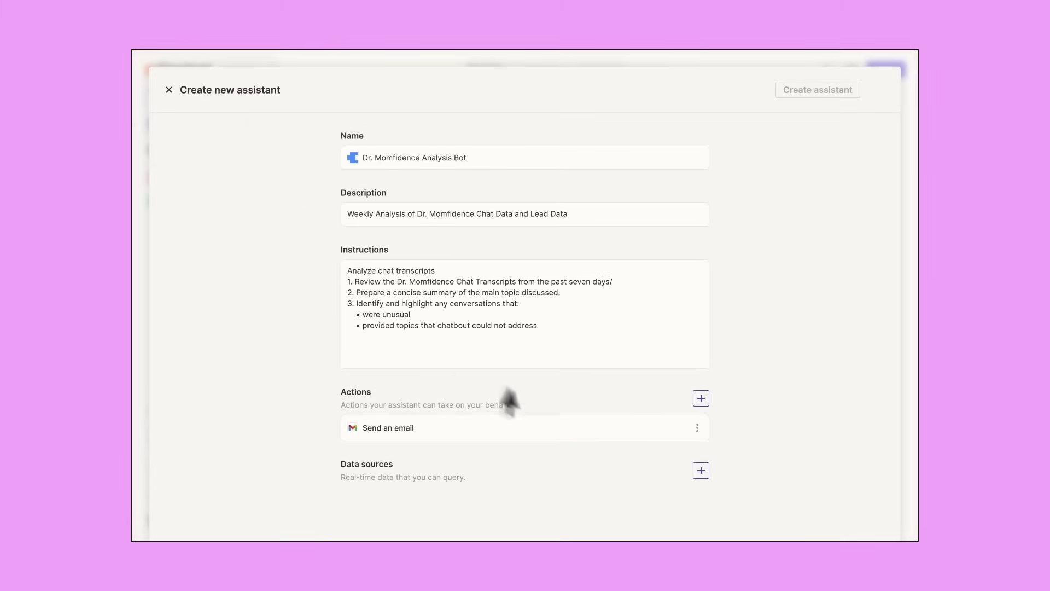
# - Insert the Project Management data source into the agent's chat message and view its Take action options
pyautogui.click(701, 469)
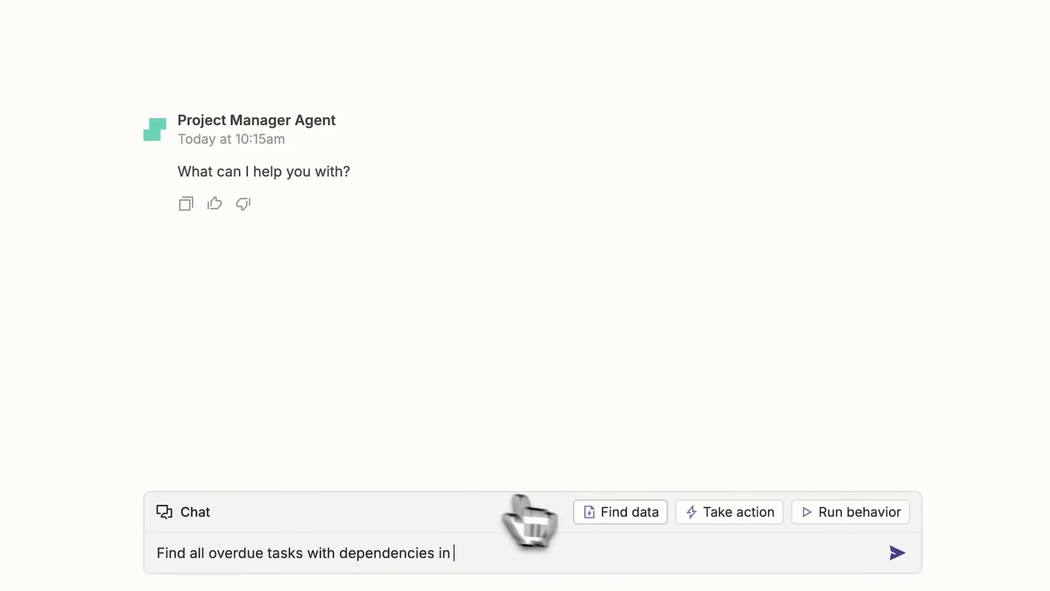
pyautogui.click(607, 513)
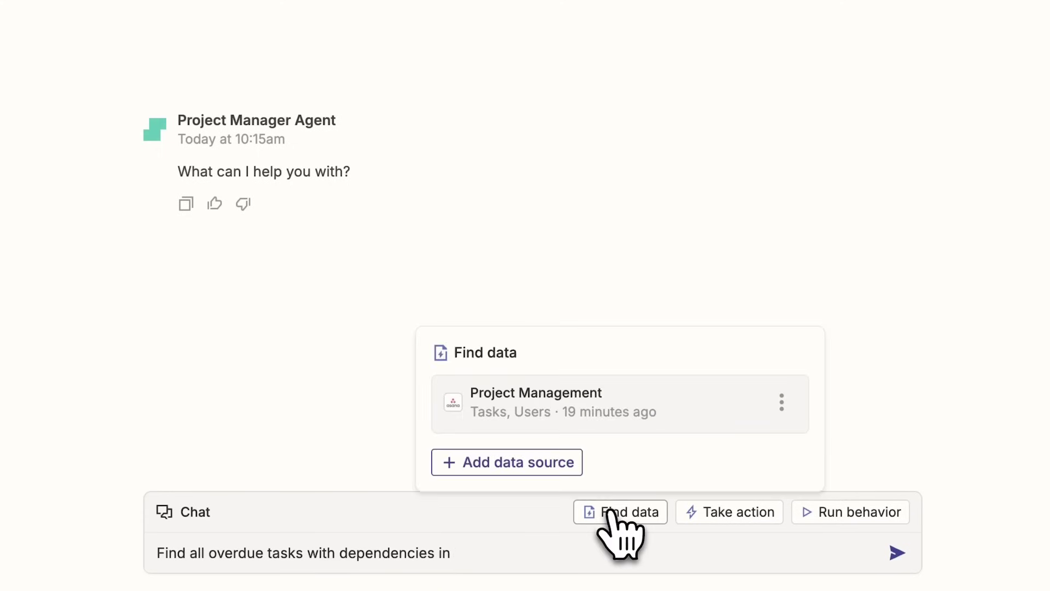
pyautogui.click(666, 415)
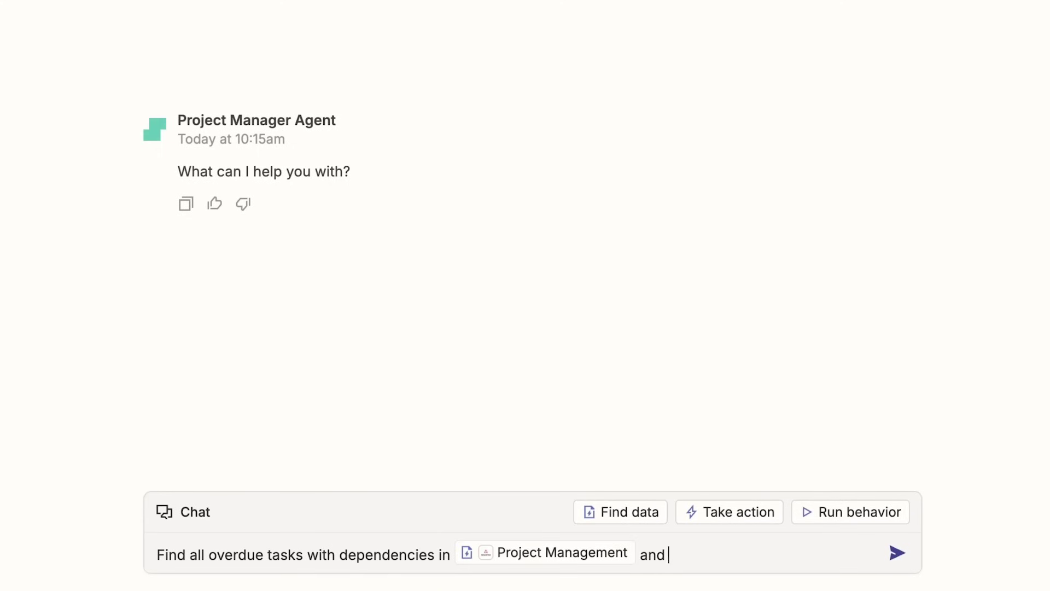
pyautogui.click(742, 513)
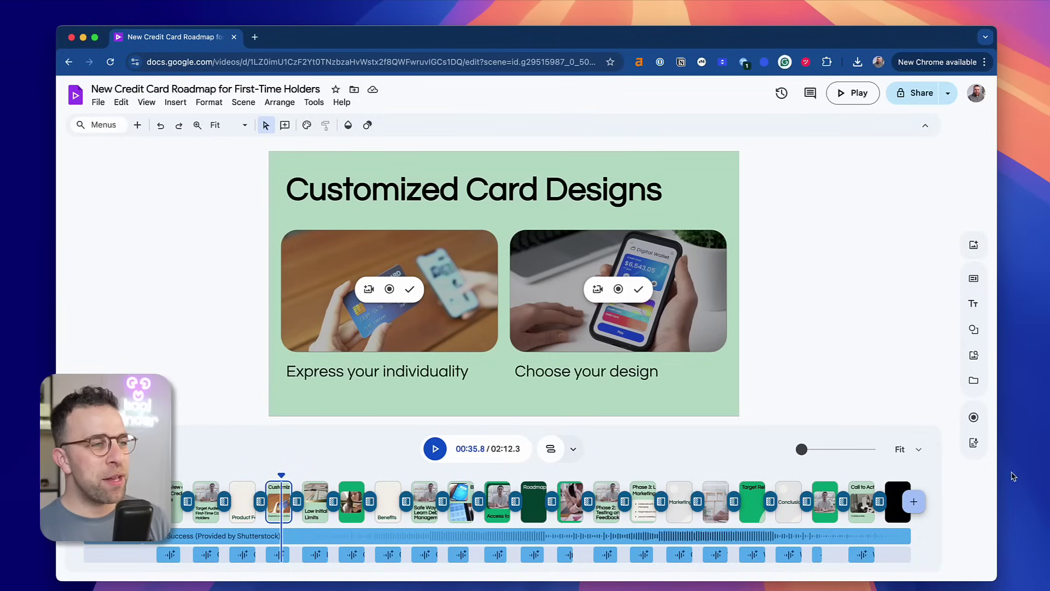
# - Check the scene script, then browse the Drive and Photos media for a usable video
pyautogui.click(976, 447)
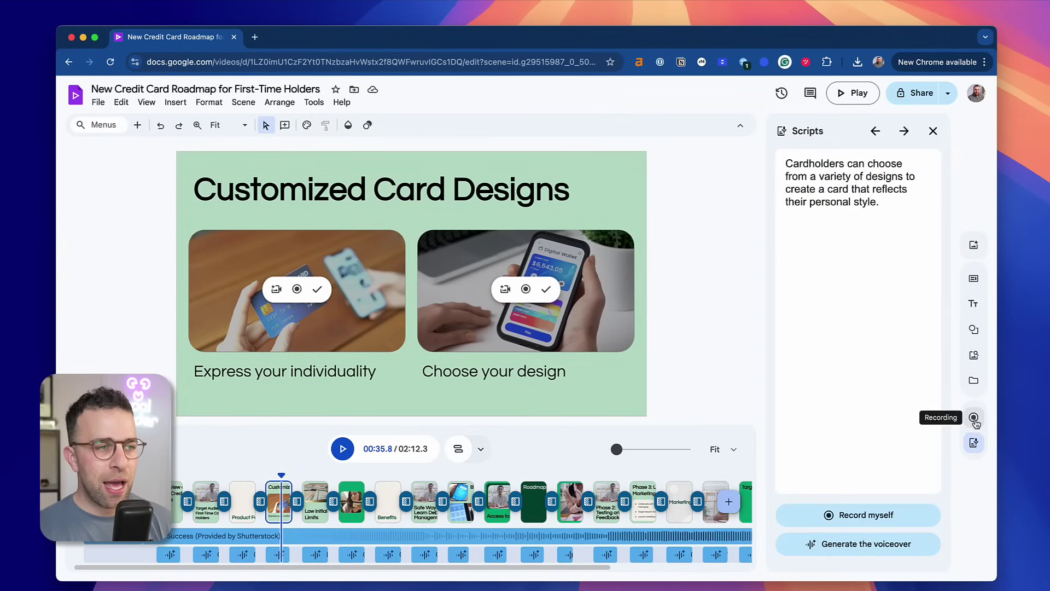
pyautogui.click(974, 383)
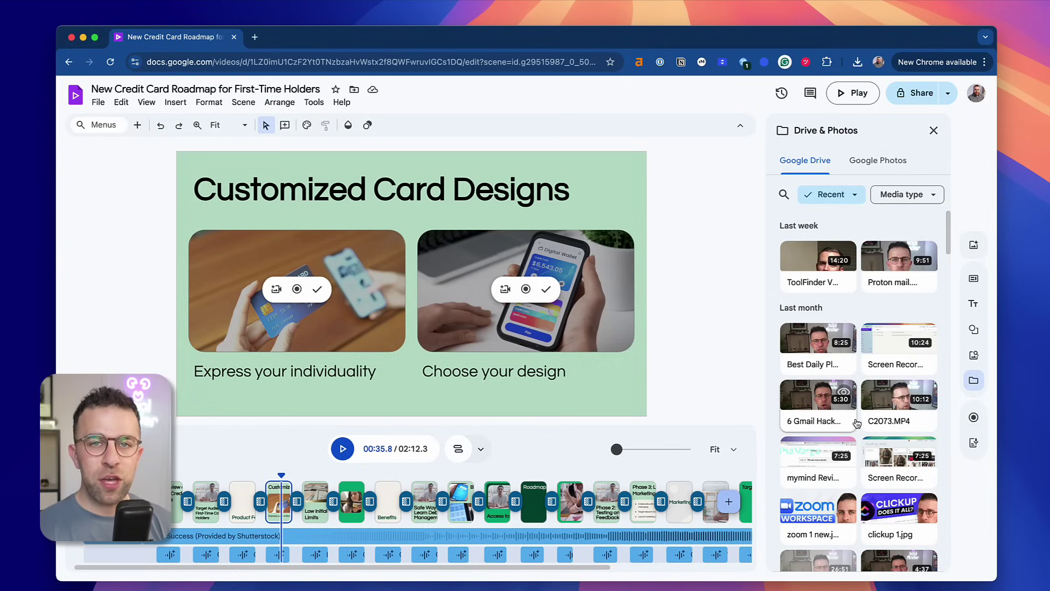
pyautogui.click(880, 164)
pyautogui.click(813, 164)
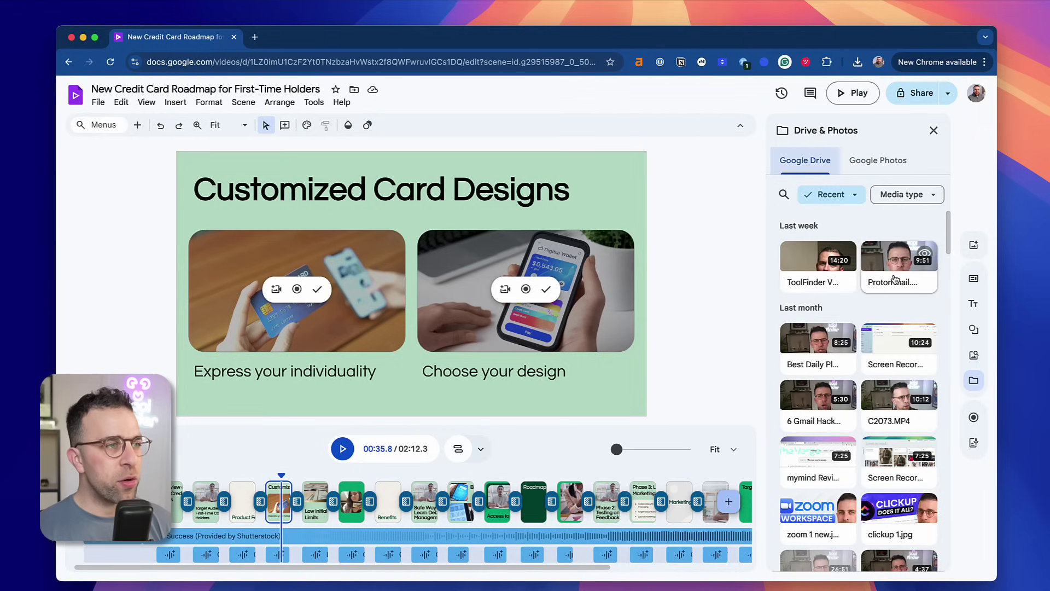
# - Replace the Choose your design picture with the recent Proton mail Drive video
pyautogui.moveTo(894, 271); pyautogui.dragTo(503, 293)
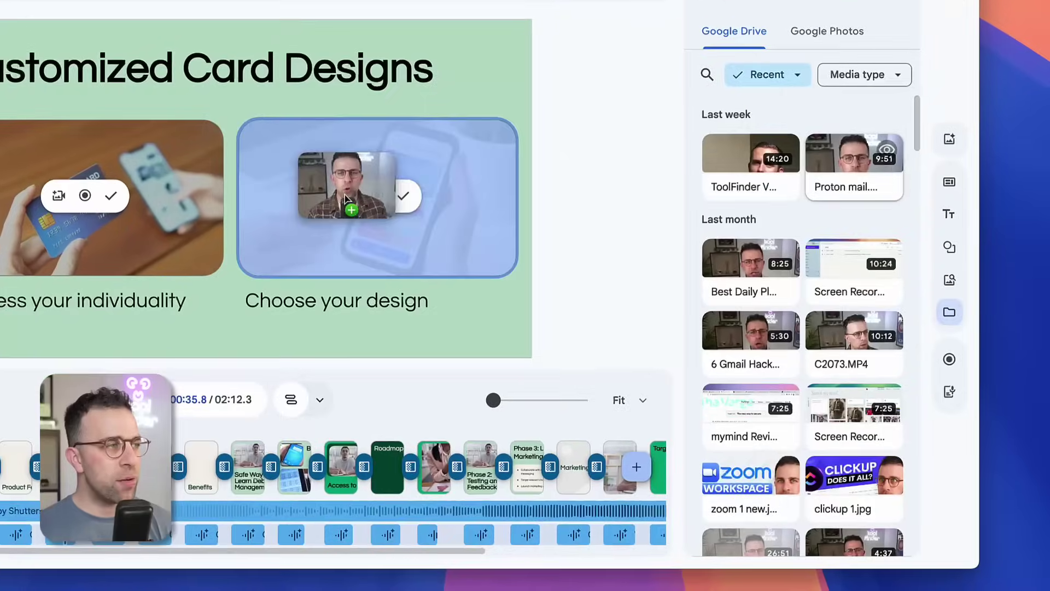
pyautogui.moveTo(344, 195); pyautogui.dragTo(345, 195)
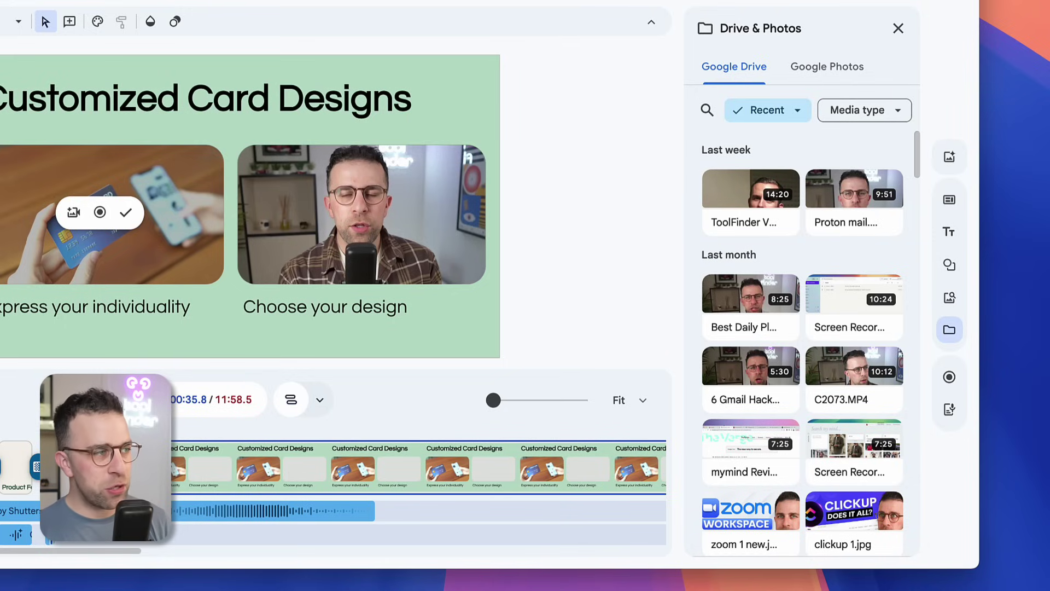
pyautogui.click(328, 224)
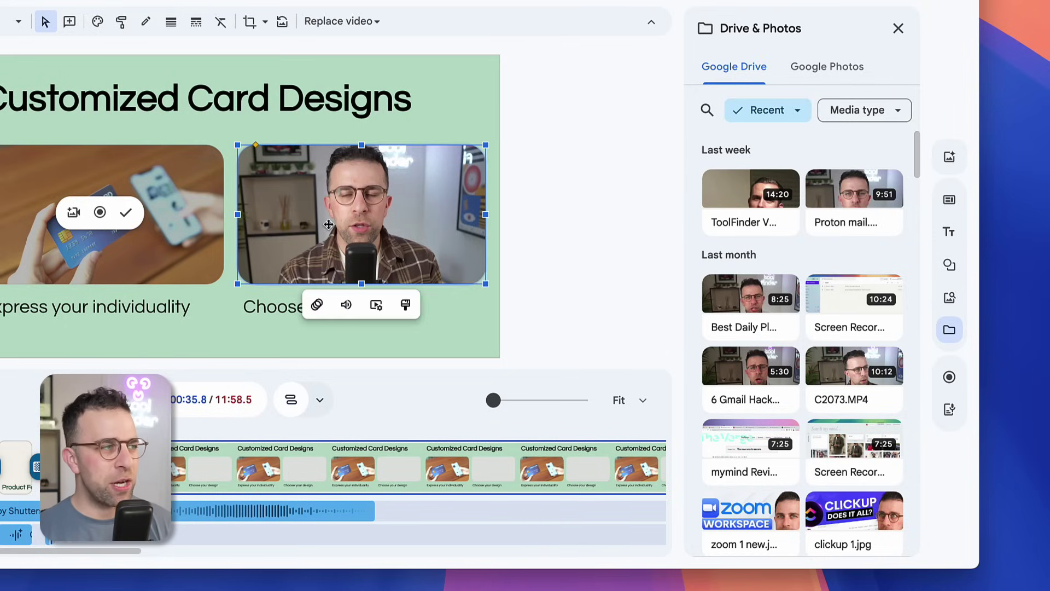
pyautogui.click(491, 323)
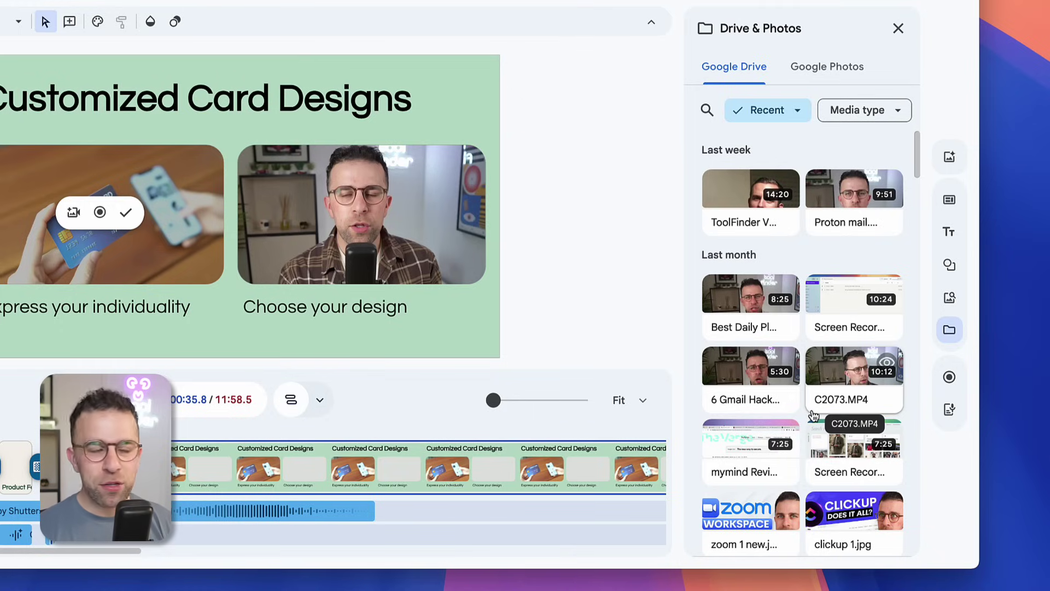
# - Preview the video with the Success stock track, then browse more stock music tracks
pyautogui.click(952, 293)
pyautogui.scroll(-3, 826, 340)
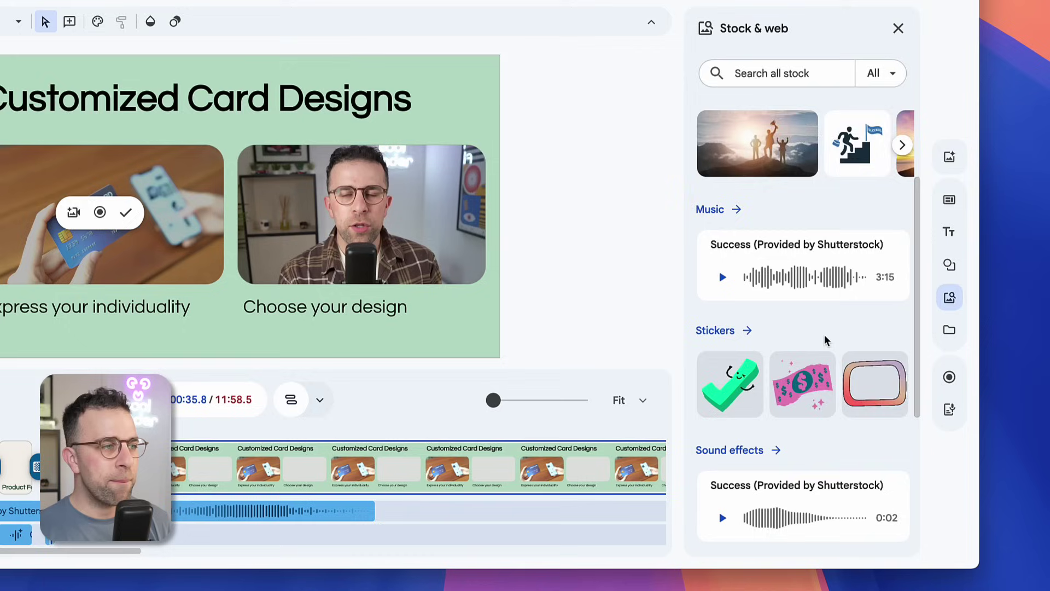
pyautogui.moveTo(774, 215); pyautogui.dragTo(242, 377)
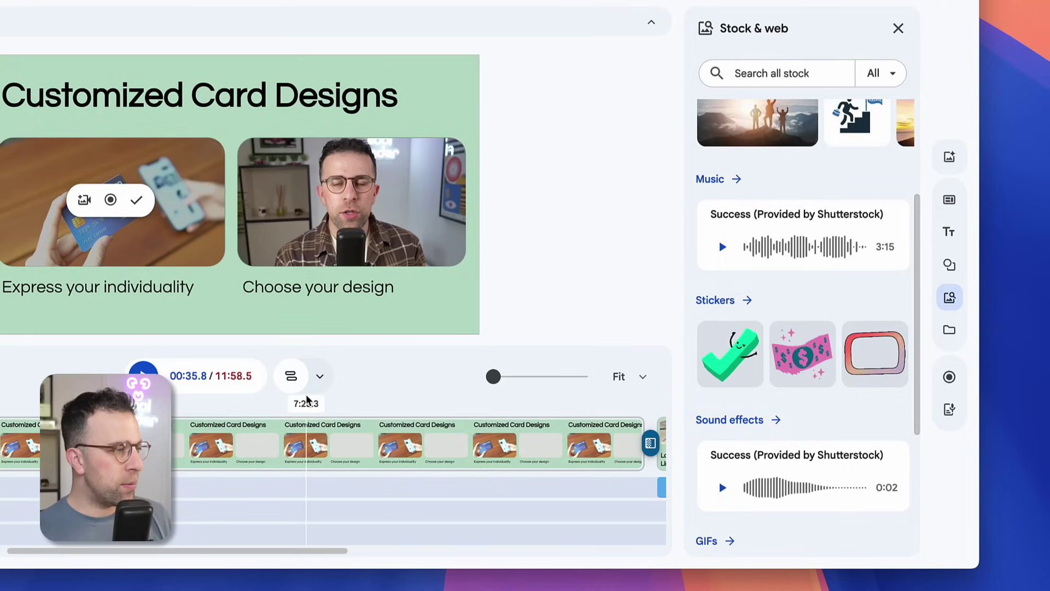
pyautogui.press('space')
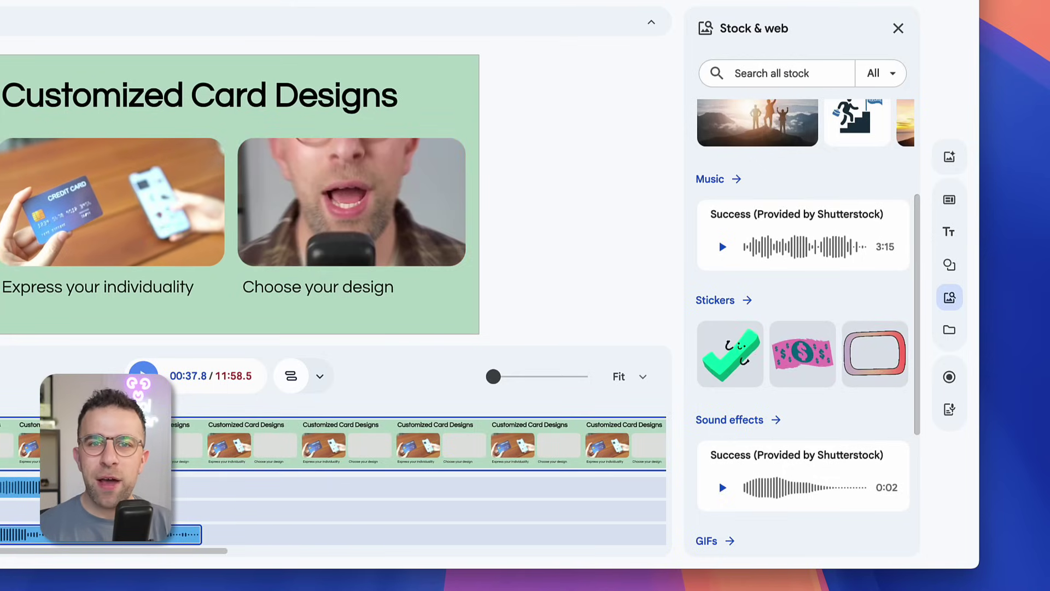
pyautogui.click(733, 179)
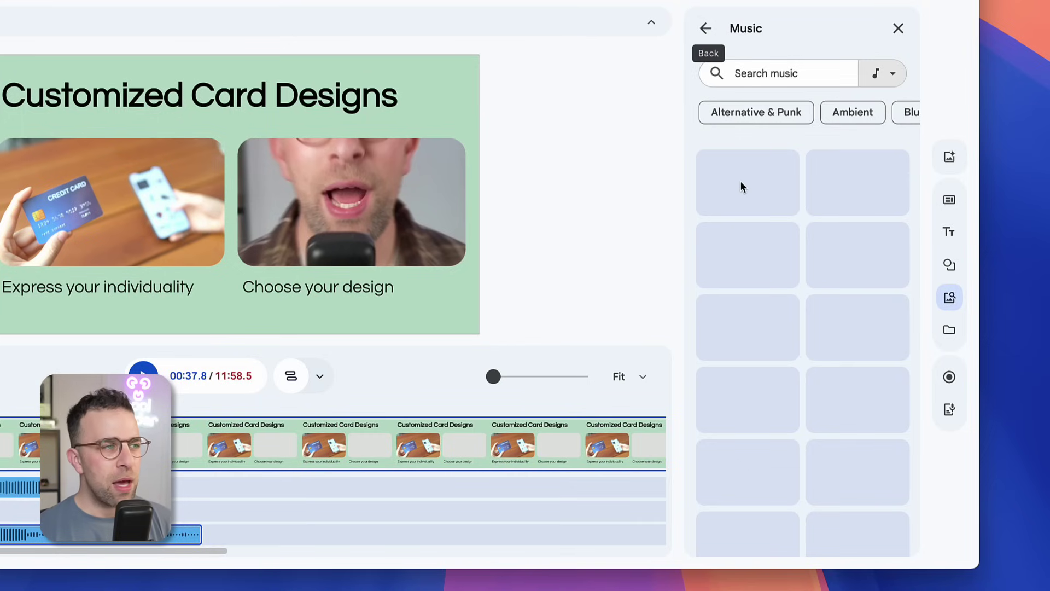
pyautogui.scroll(-1, 821, 283)
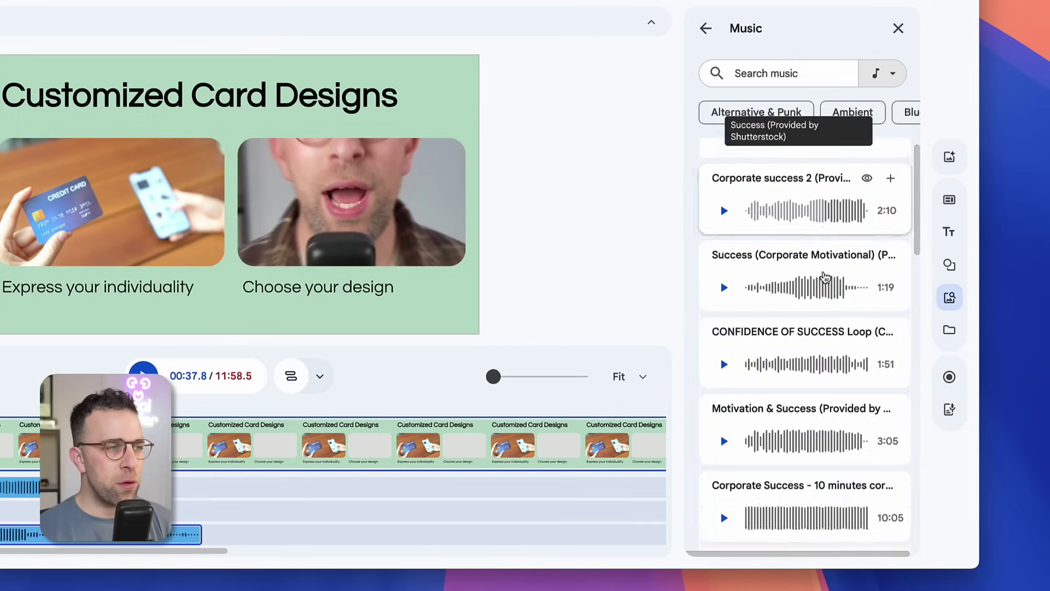
pyautogui.scroll(-4, 824, 278)
pyautogui.click(706, 29)
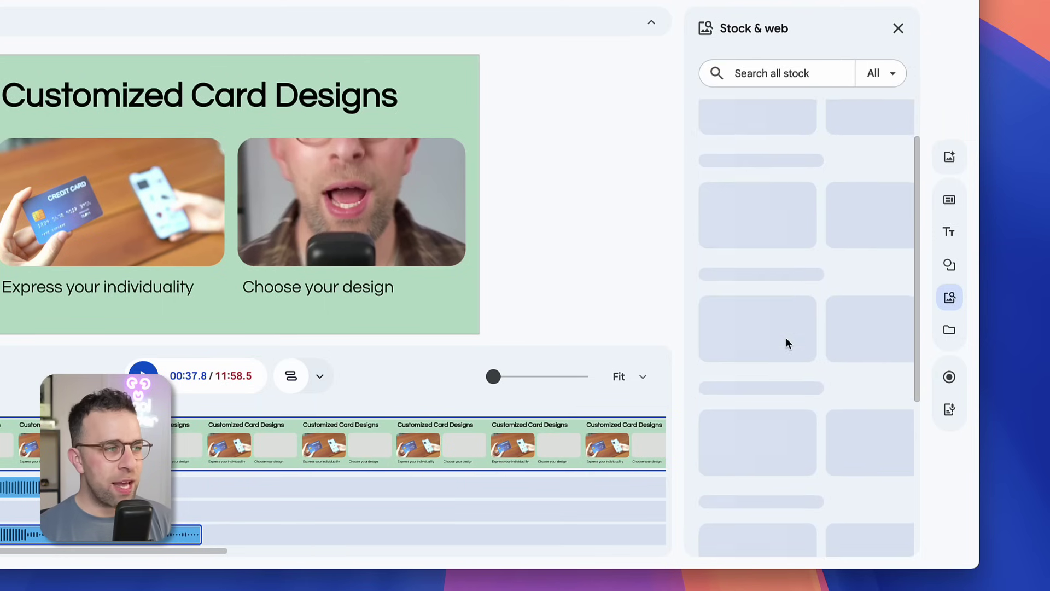
pyautogui.scroll(-2, 786, 339)
pyautogui.scroll(-1, 787, 343)
pyautogui.scroll(-3, 784, 341)
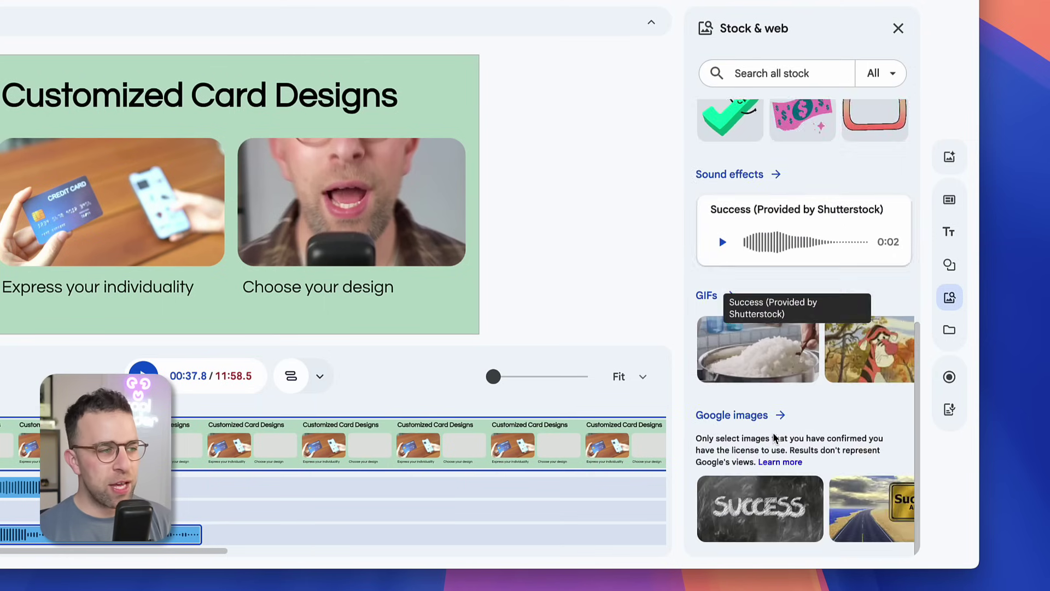
pyautogui.scroll(5, 778, 332)
pyautogui.scroll(3, 778, 332)
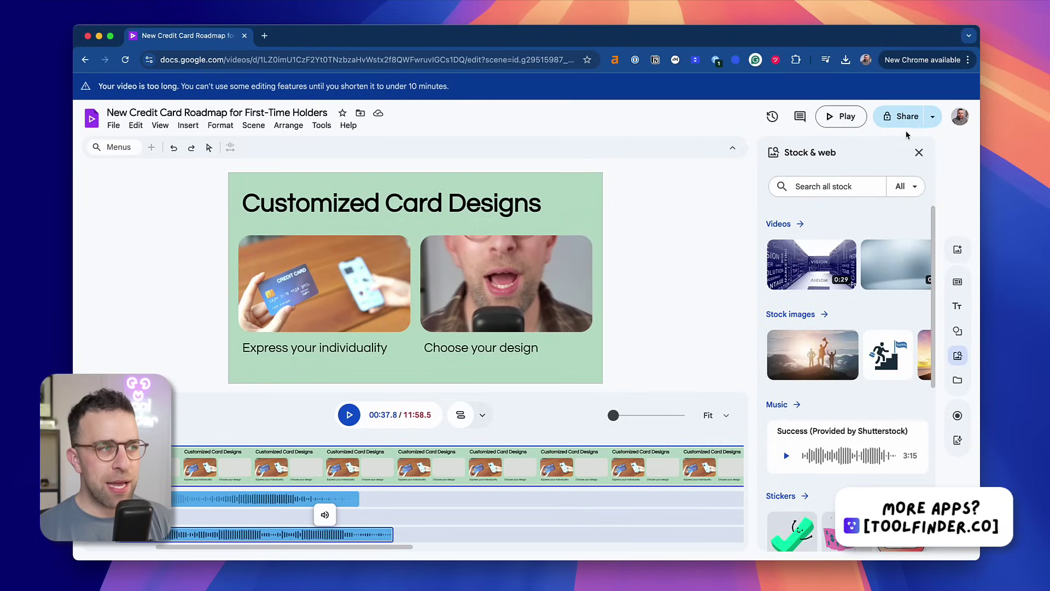
# - Place a grey square from Shapes and lines and shift it over the title's end
pyautogui.click(957, 331)
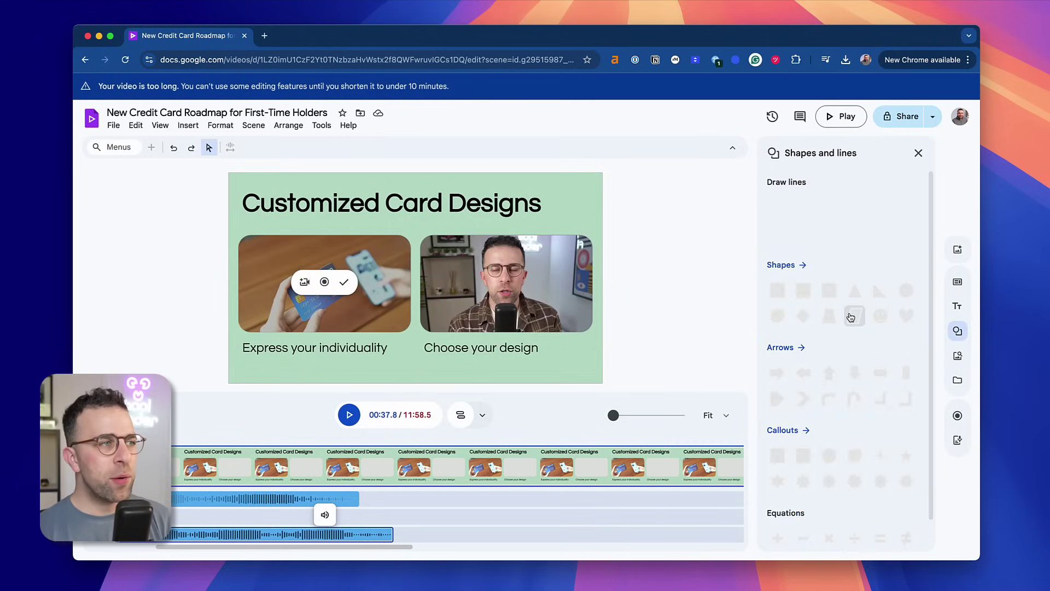
pyautogui.scroll(1, 788, 308)
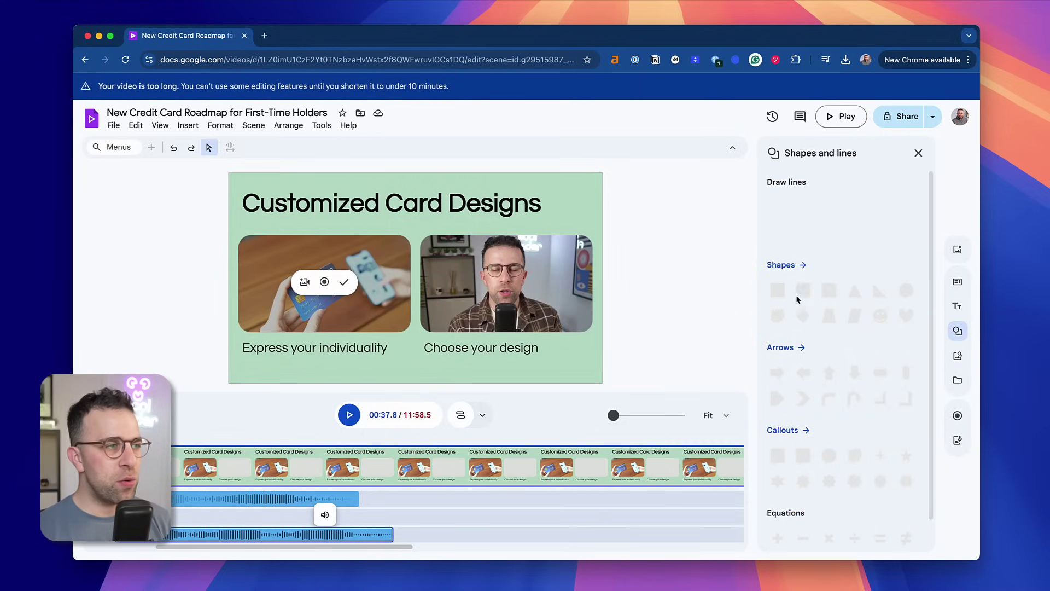
pyautogui.moveTo(574, 212); pyautogui.dragTo(562, 202)
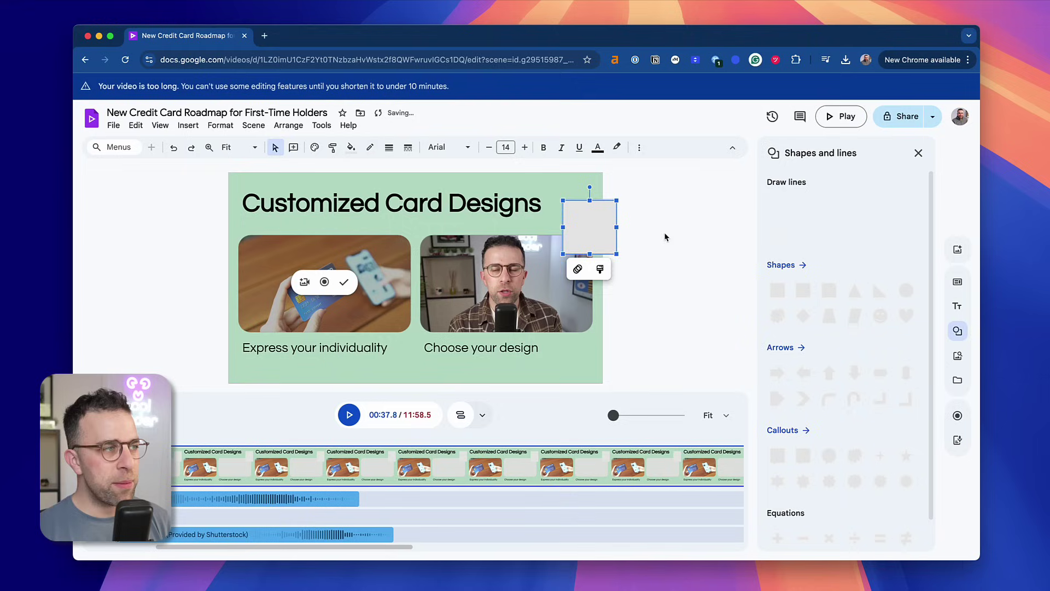
pyautogui.moveTo(600, 233); pyautogui.dragTo(548, 234)
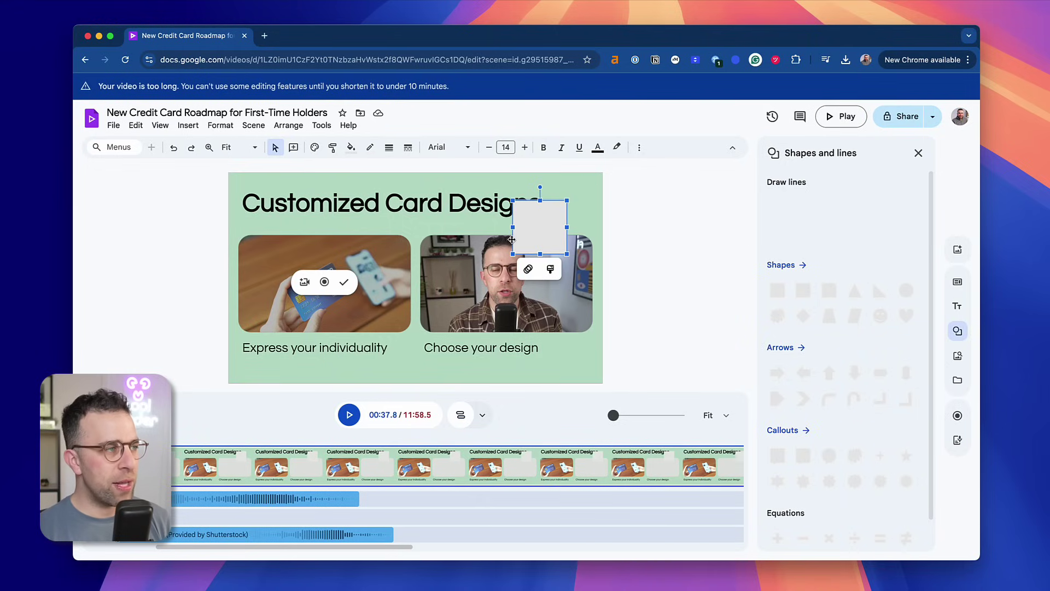
# - Add a Speakers lower-third template, shrinking it and positioning it over the presenter video
pyautogui.click(957, 306)
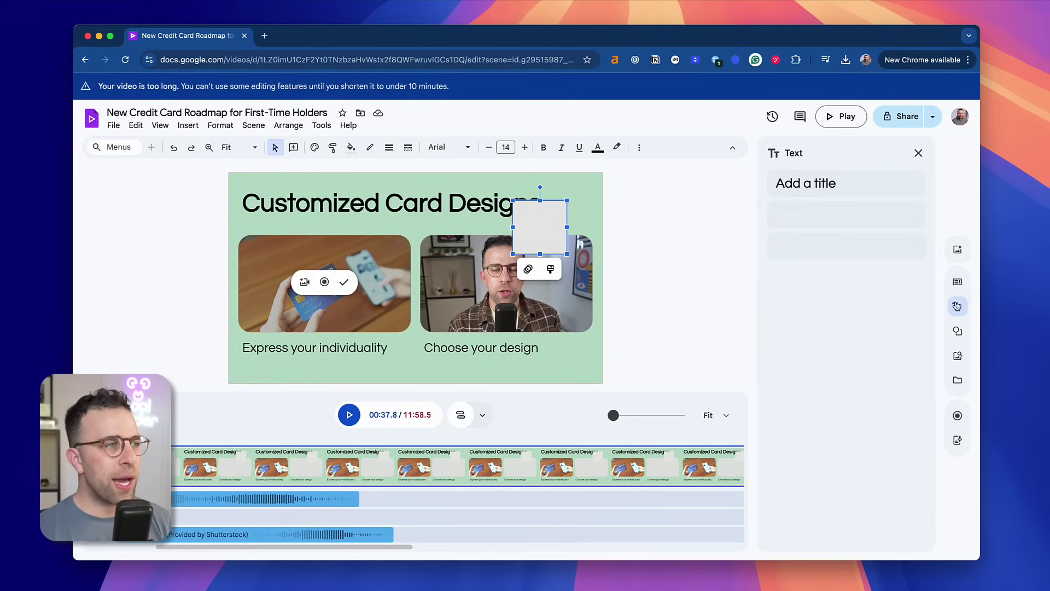
pyautogui.scroll(-1, 870, 383)
pyautogui.scroll(-1, 870, 382)
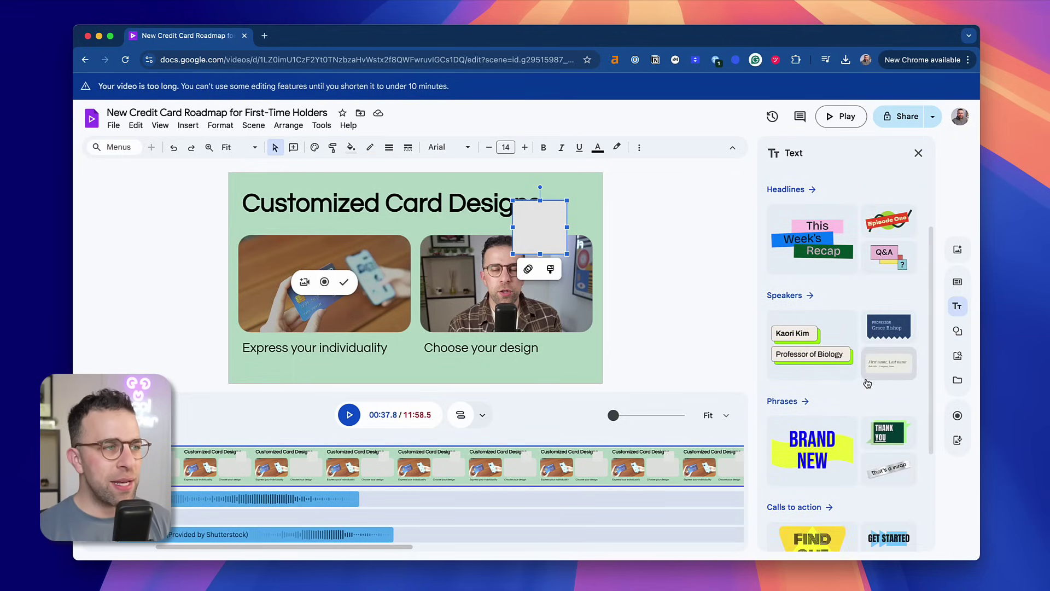
pyautogui.scroll(-4, 860, 408)
pyautogui.scroll(2, 854, 414)
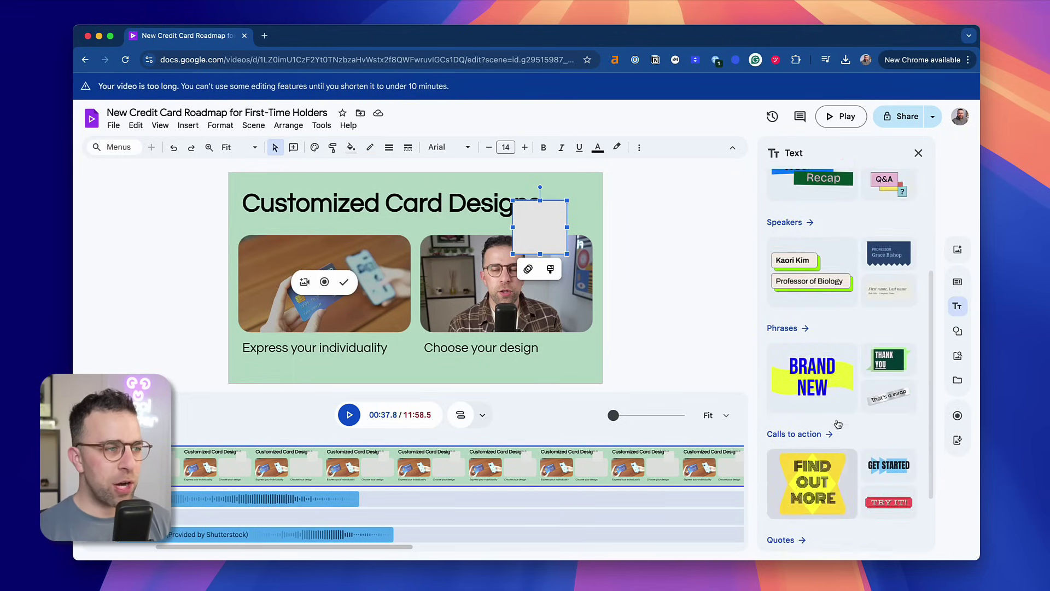
pyautogui.scroll(1, 846, 422)
pyautogui.scroll(2, 846, 420)
pyautogui.scroll(1, 836, 402)
pyautogui.moveTo(829, 378); pyautogui.dragTo(507, 309)
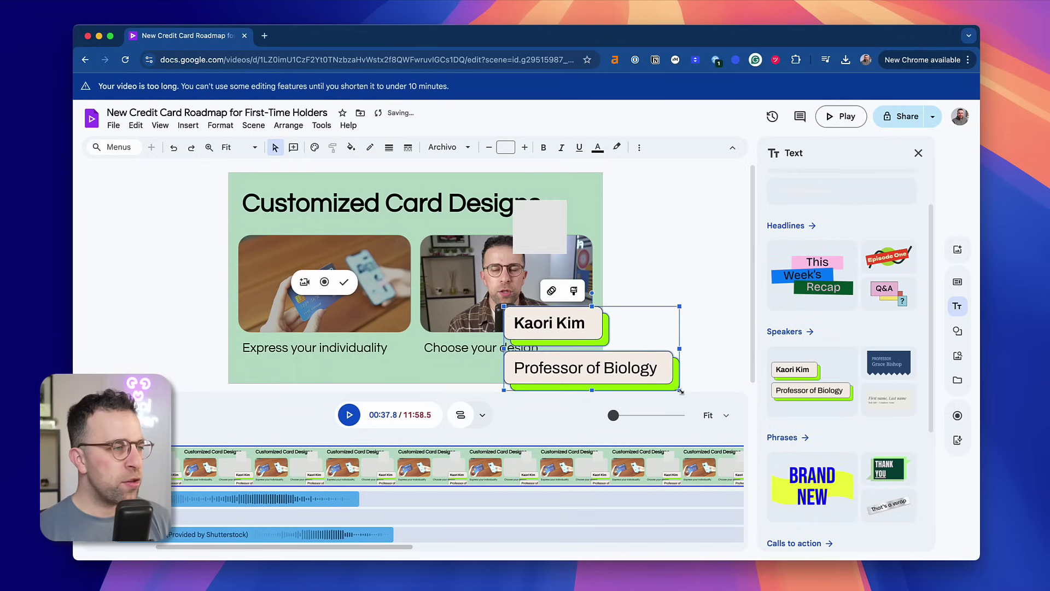
pyautogui.moveTo(679, 392); pyautogui.dragTo(592, 360)
pyautogui.moveTo(515, 324); pyautogui.dragTo(493, 308)
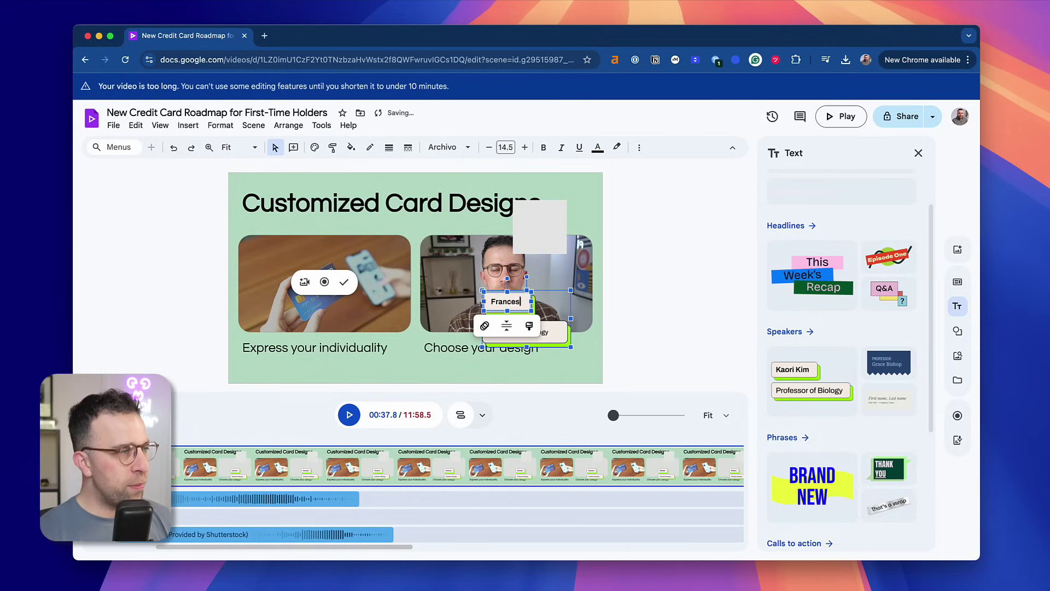
# - Edit the caption's second line to 'App Reviewer', nudge it lower, and browse speaker designs
pyautogui.click(548, 332)
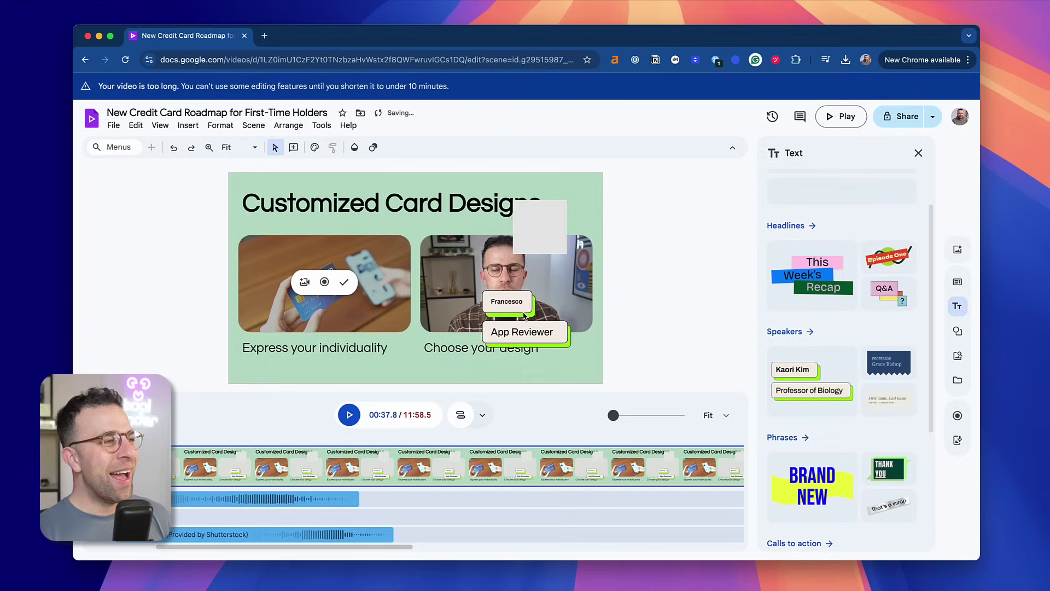
pyautogui.click(524, 312)
pyautogui.moveTo(516, 311); pyautogui.dragTo(516, 321)
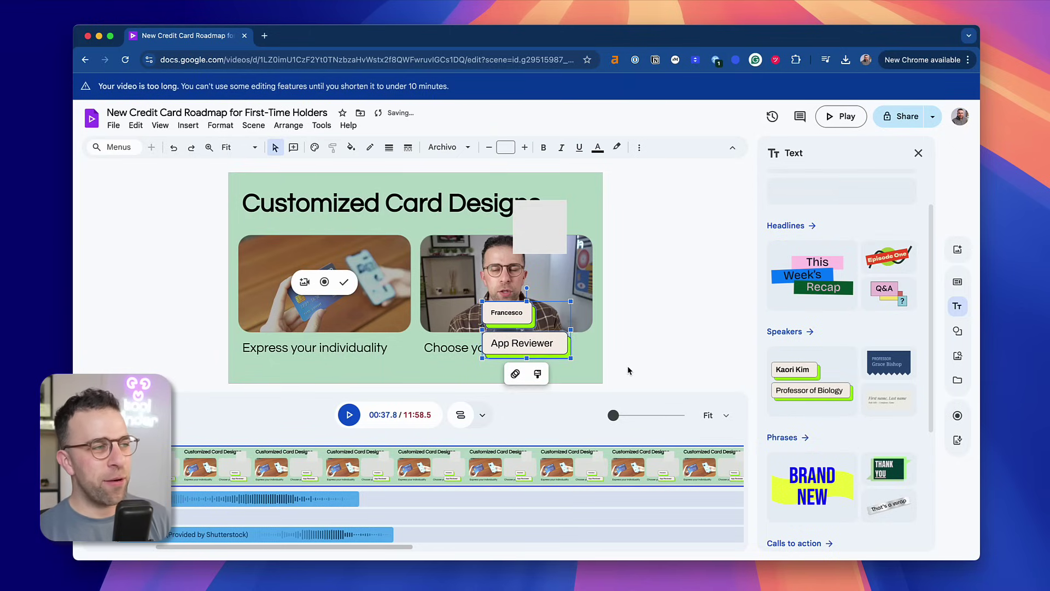
pyautogui.click(786, 332)
pyautogui.click(774, 153)
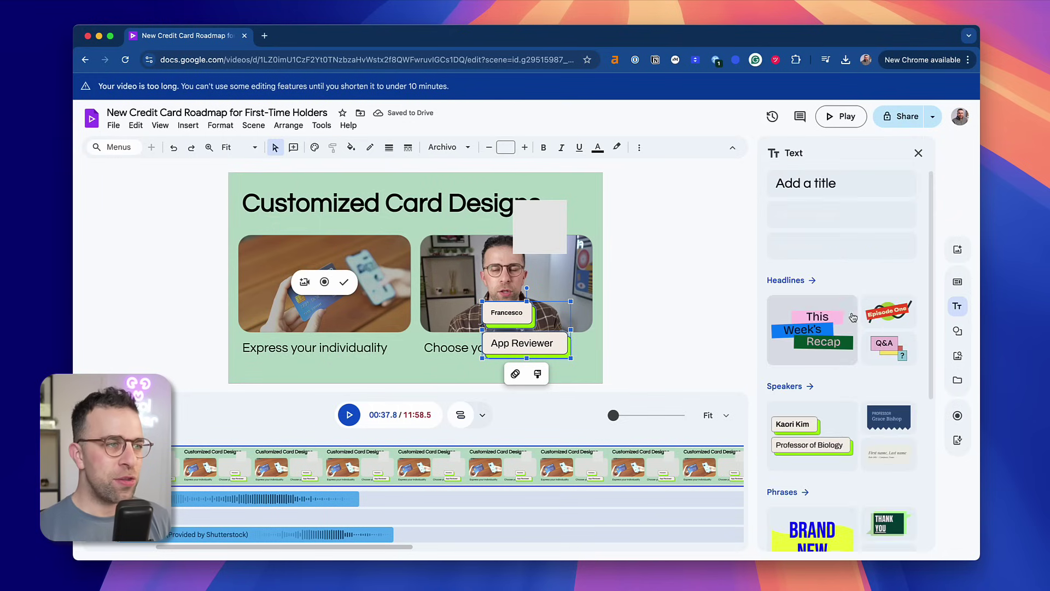
# - Browse templates, peek at Top 5 list, then try adding Product intro's tablet scene
pyautogui.click(958, 282)
pyautogui.scroll(-5, 870, 321)
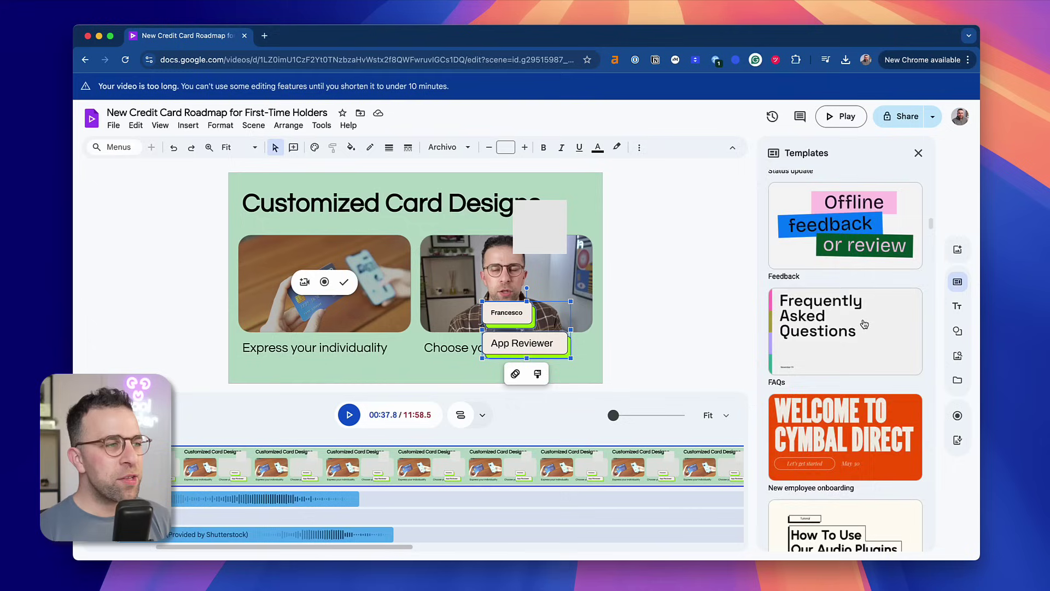
pyautogui.scroll(-3, 870, 320)
pyautogui.scroll(-2, 863, 324)
pyautogui.scroll(-1, 863, 325)
pyautogui.scroll(-5, 863, 324)
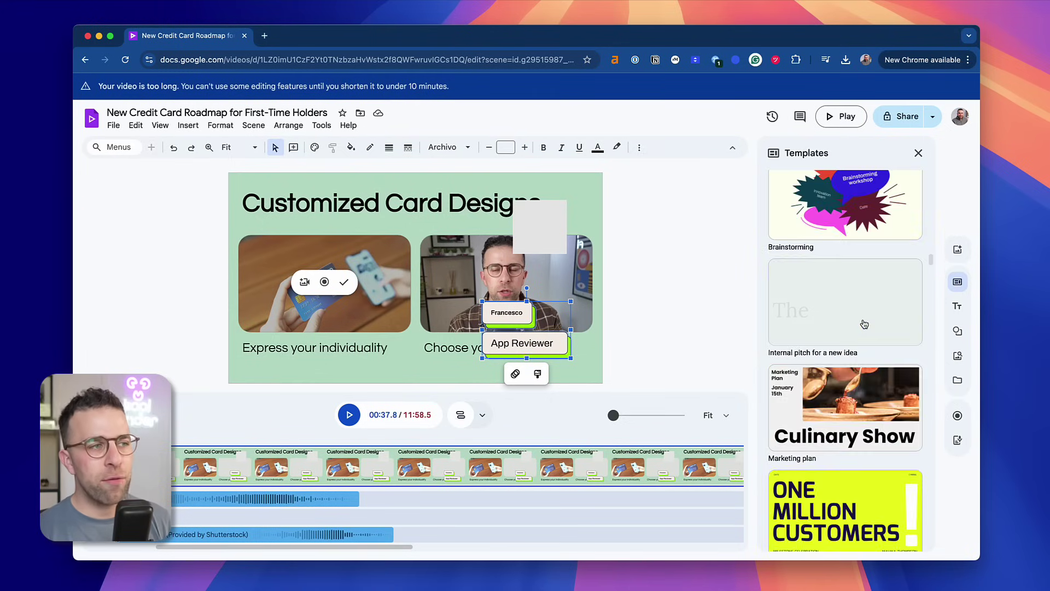
pyautogui.scroll(-3, 863, 324)
pyautogui.scroll(-3, 864, 325)
pyautogui.scroll(-1, 865, 336)
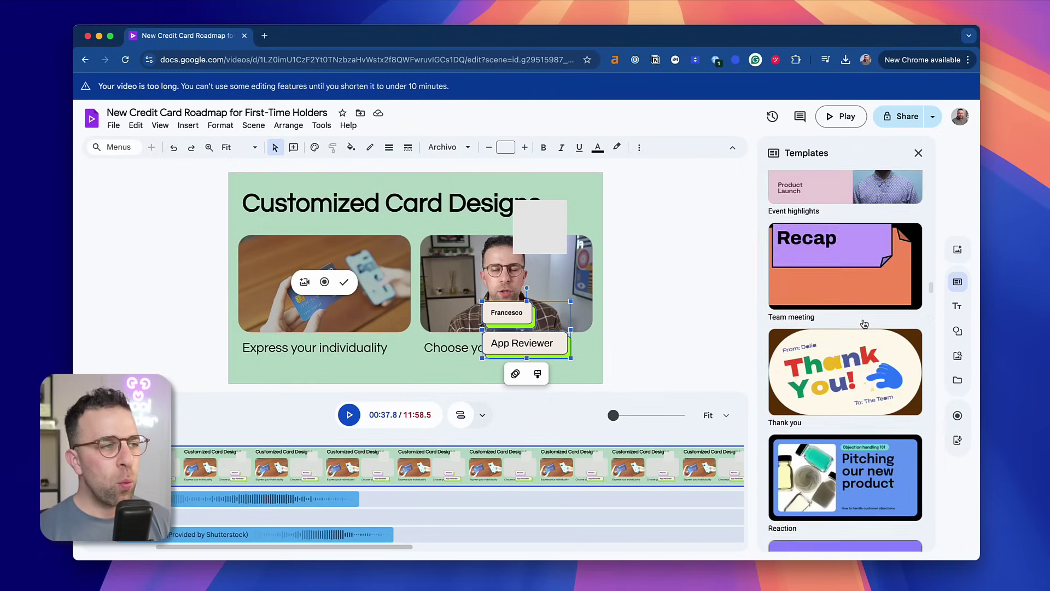
pyautogui.scroll(-3, 867, 353)
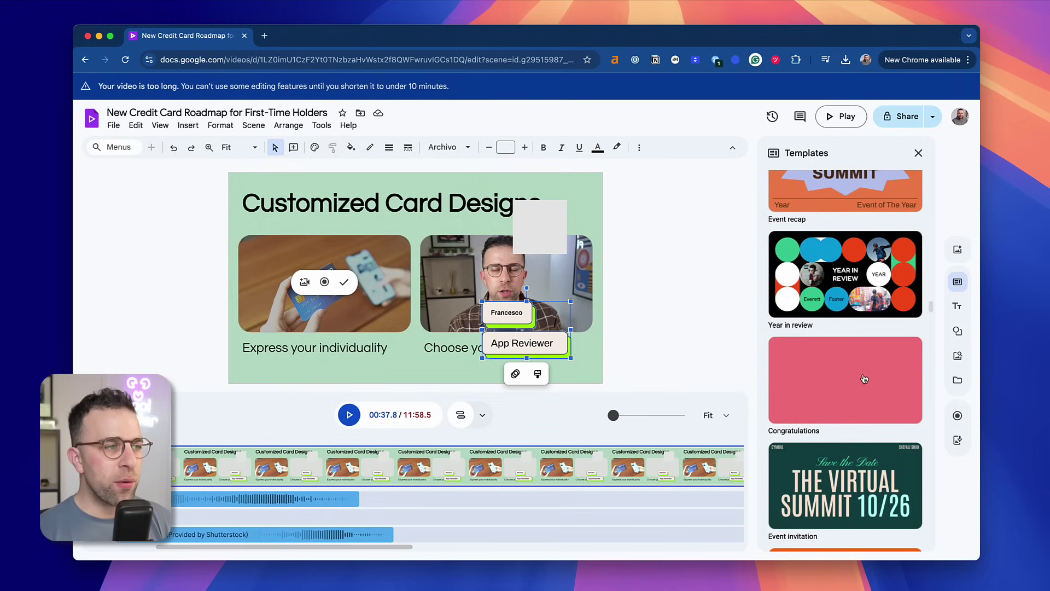
pyautogui.scroll(-3, 865, 361)
pyautogui.scroll(-2, 861, 392)
pyautogui.scroll(1, 857, 374)
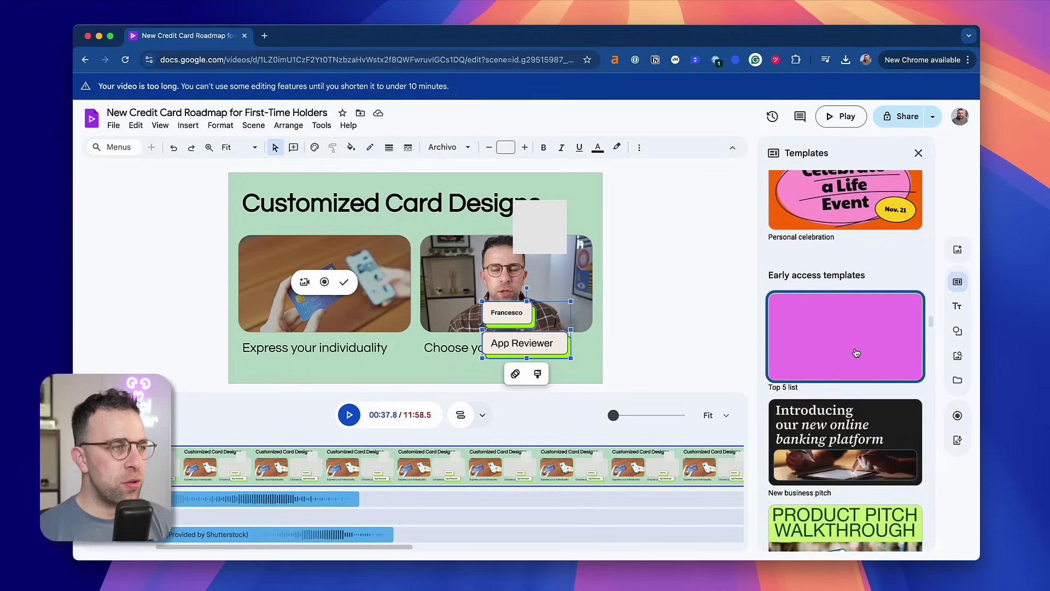
pyautogui.click(830, 350)
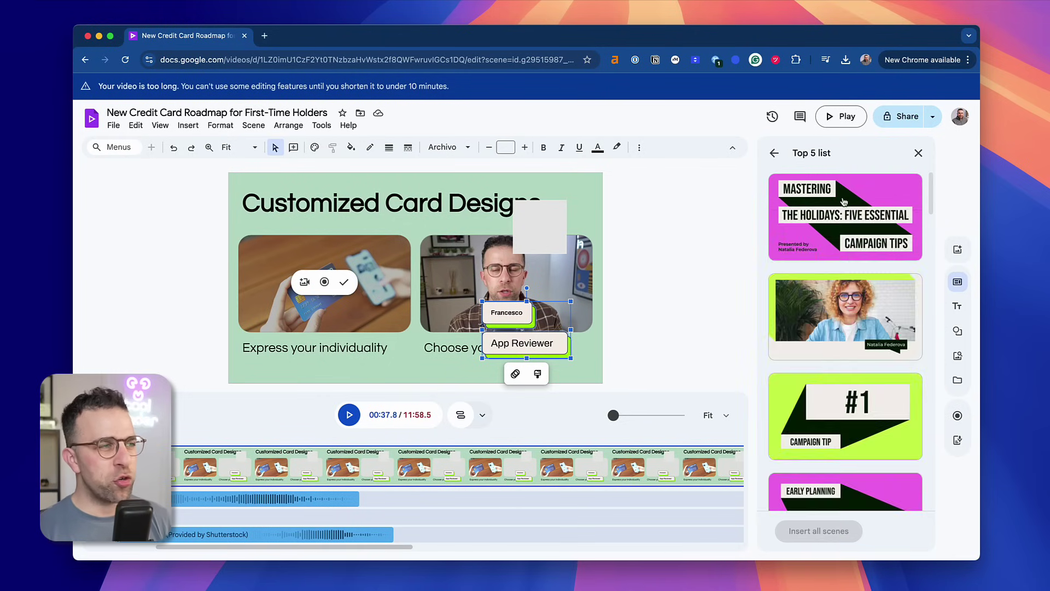
pyautogui.click(775, 153)
pyautogui.scroll(-5, 862, 381)
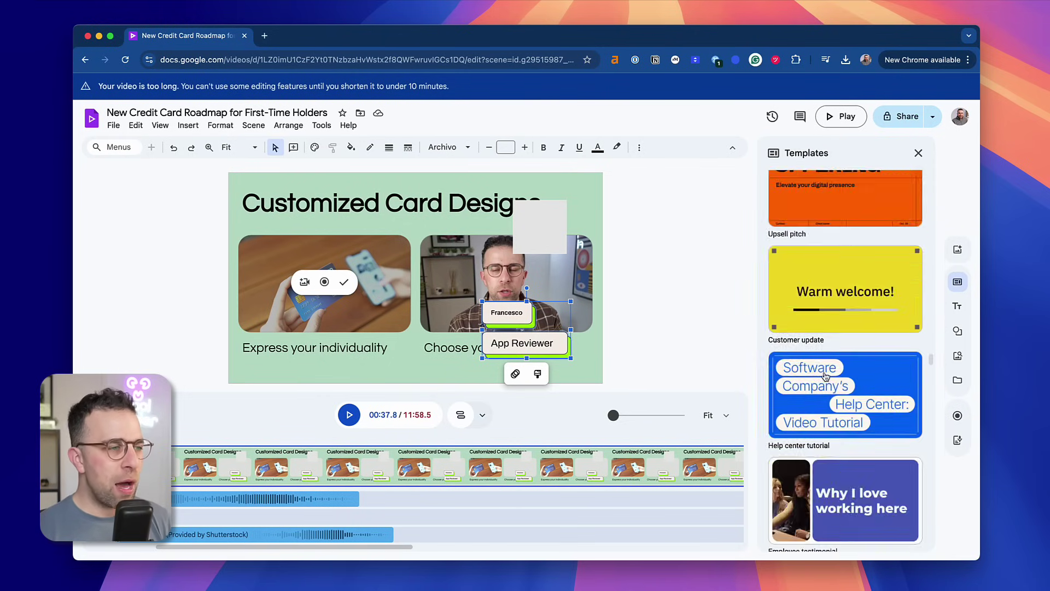
pyautogui.scroll(-2, 861, 381)
pyautogui.scroll(-4, 861, 381)
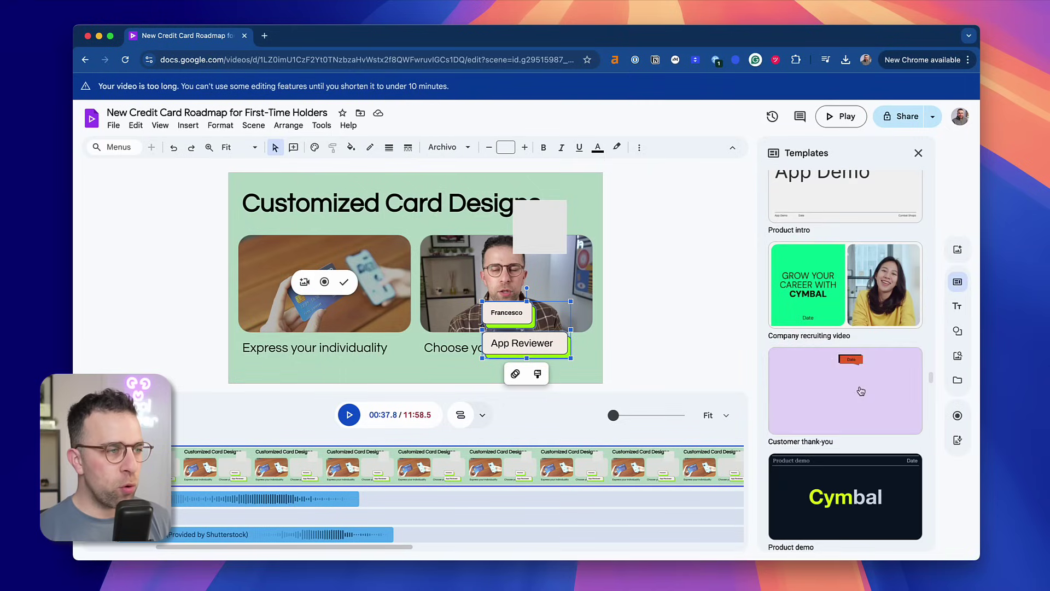
pyautogui.scroll(1, 853, 345)
pyautogui.click(851, 315)
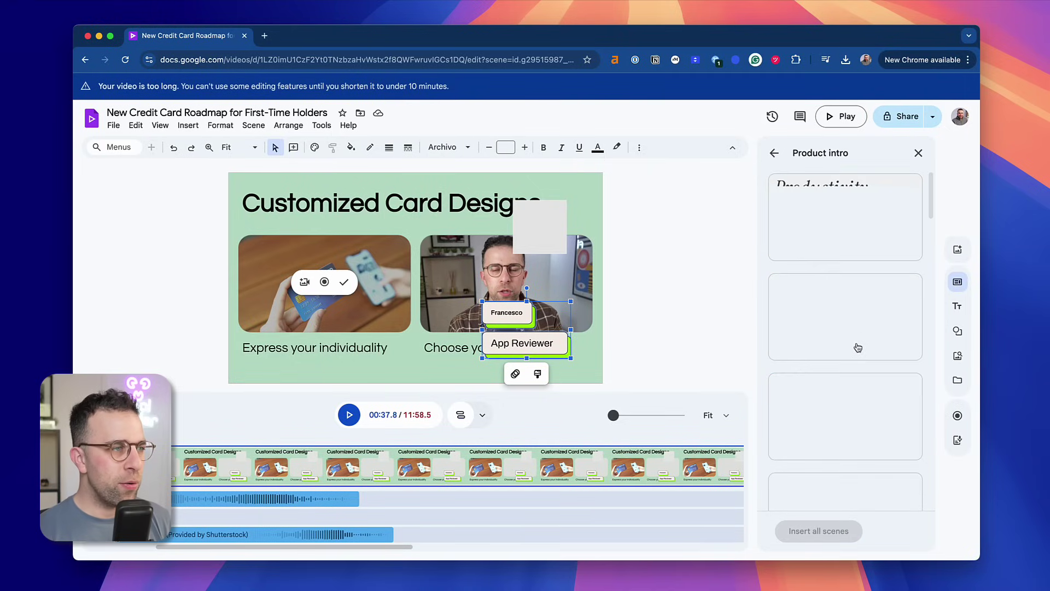
pyautogui.scroll(-2, 857, 348)
pyautogui.scroll(-2, 862, 338)
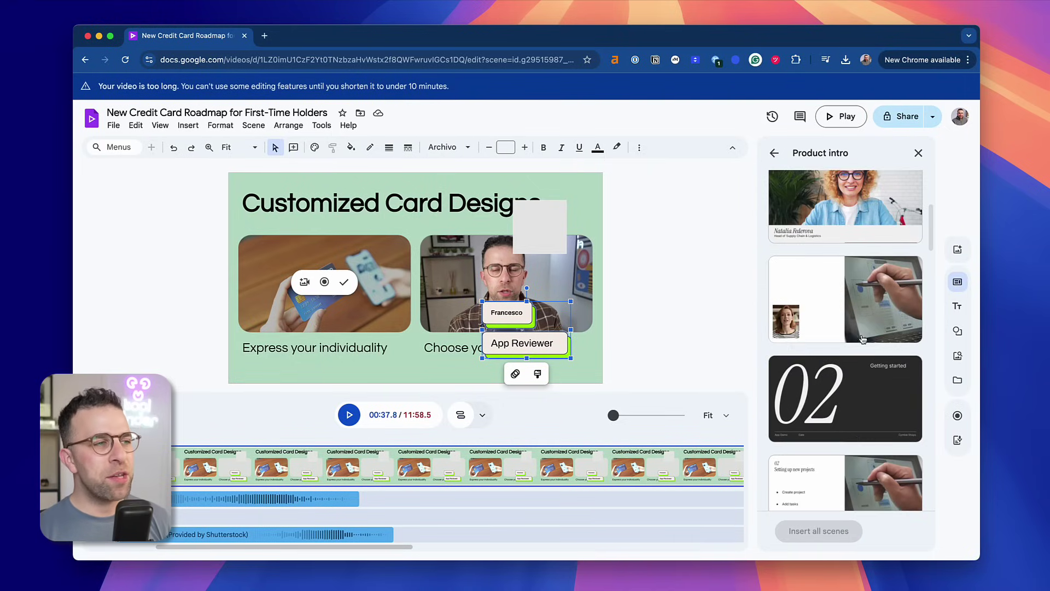
pyautogui.click(861, 338)
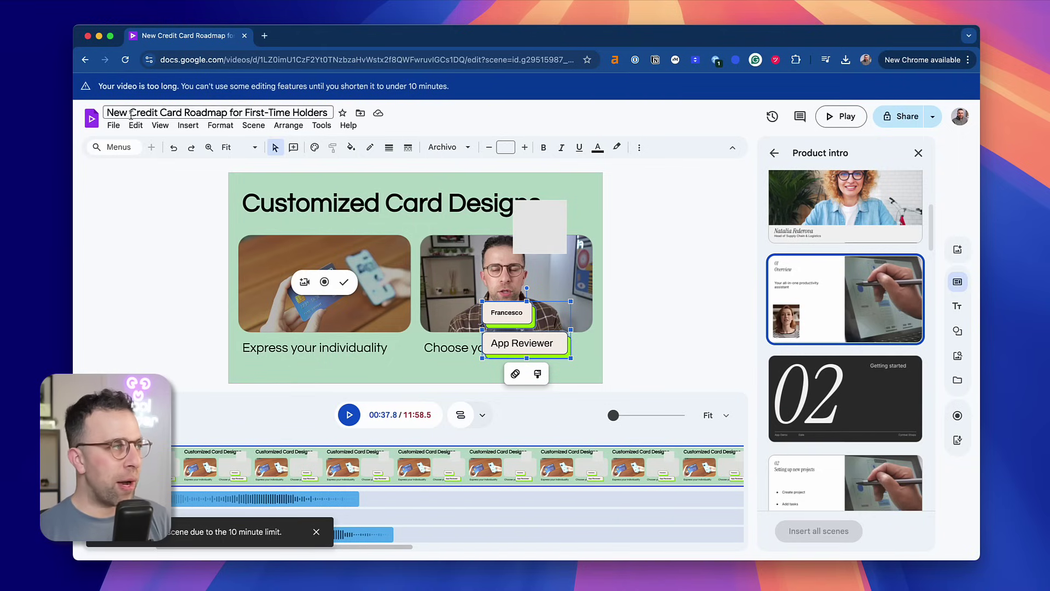
# - Check the video's sharing settings and its playback preview
pyautogui.click(114, 125)
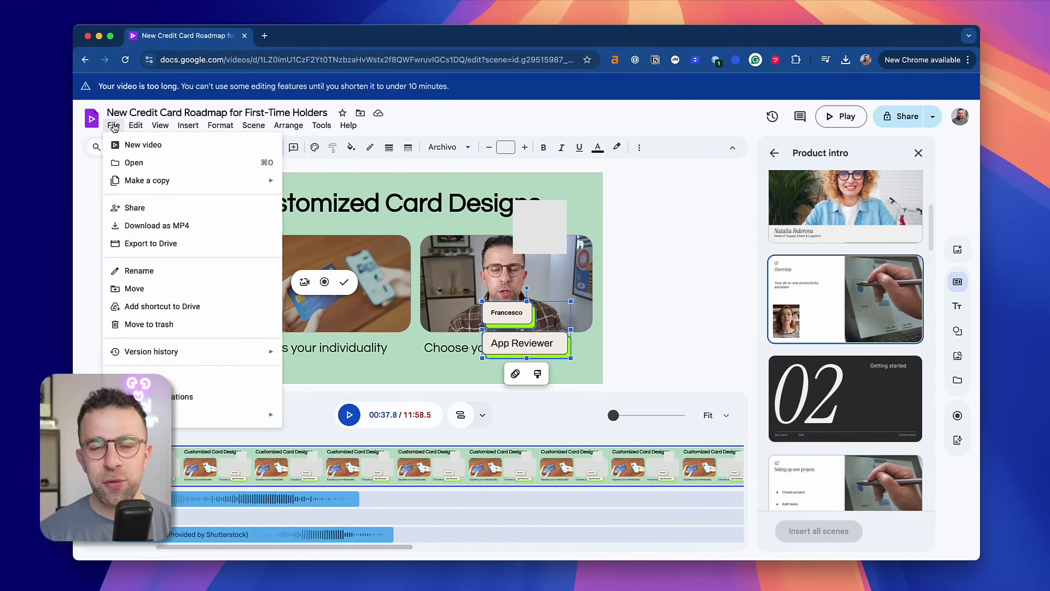
pyautogui.click(893, 123)
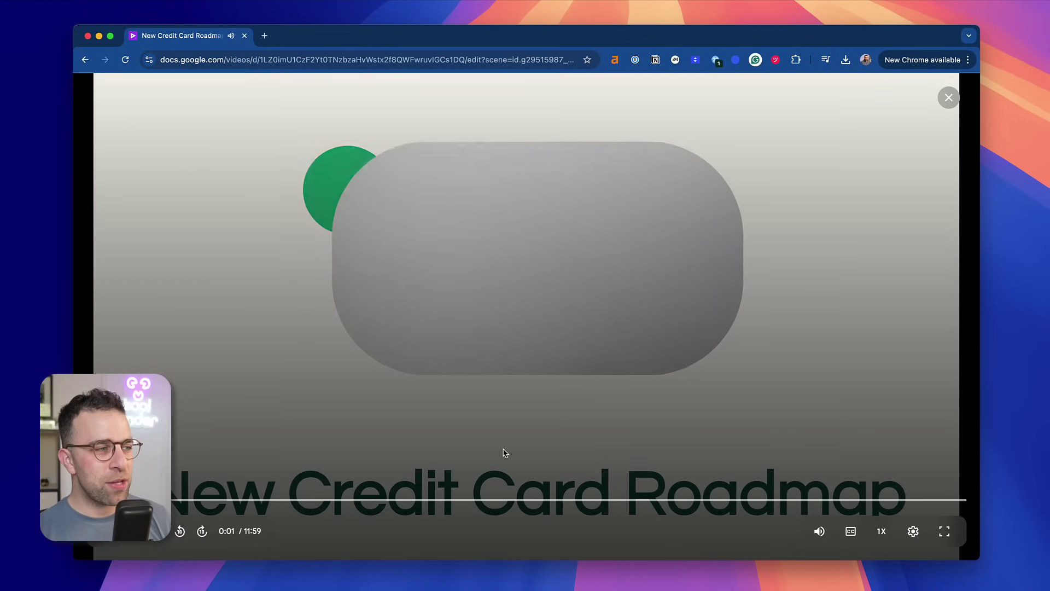
pyautogui.press('Escape')
# - Review version history, revisit the File and Format menus, and jump to Target Audience
pyautogui.click(772, 117)
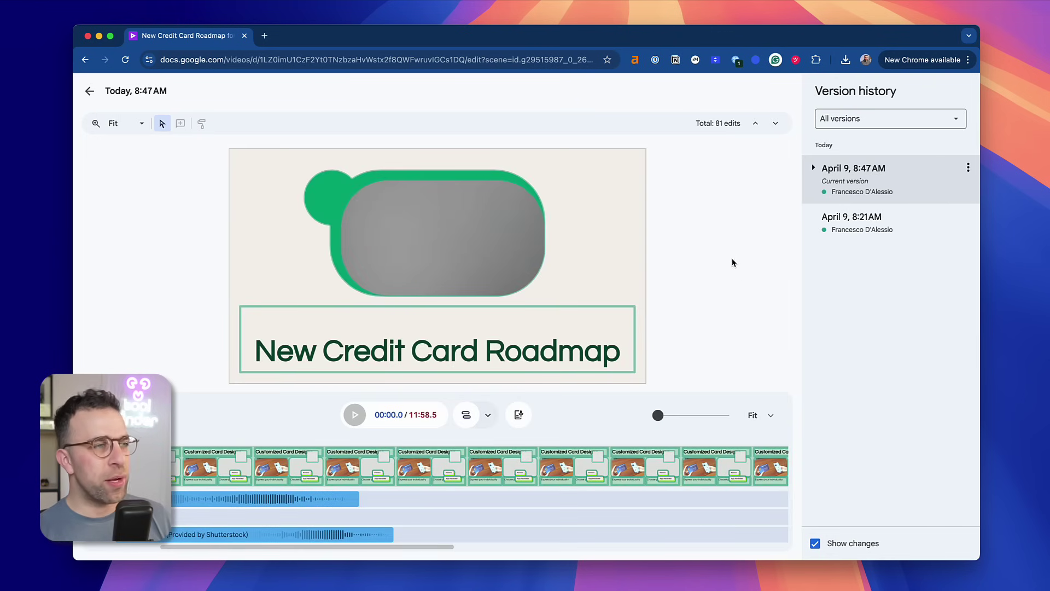
pyautogui.press('Escape')
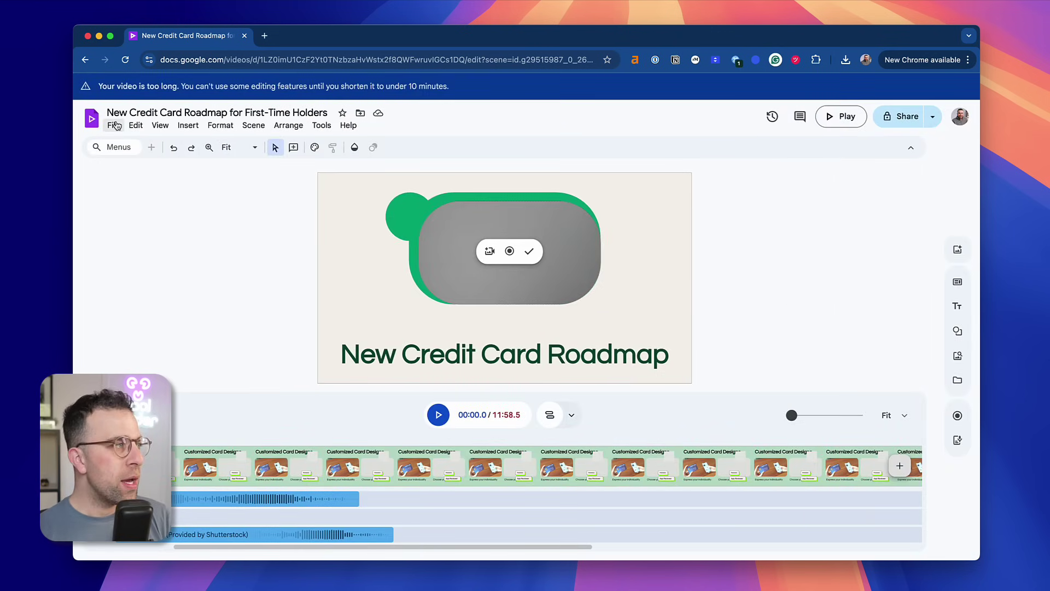
pyautogui.click(115, 126)
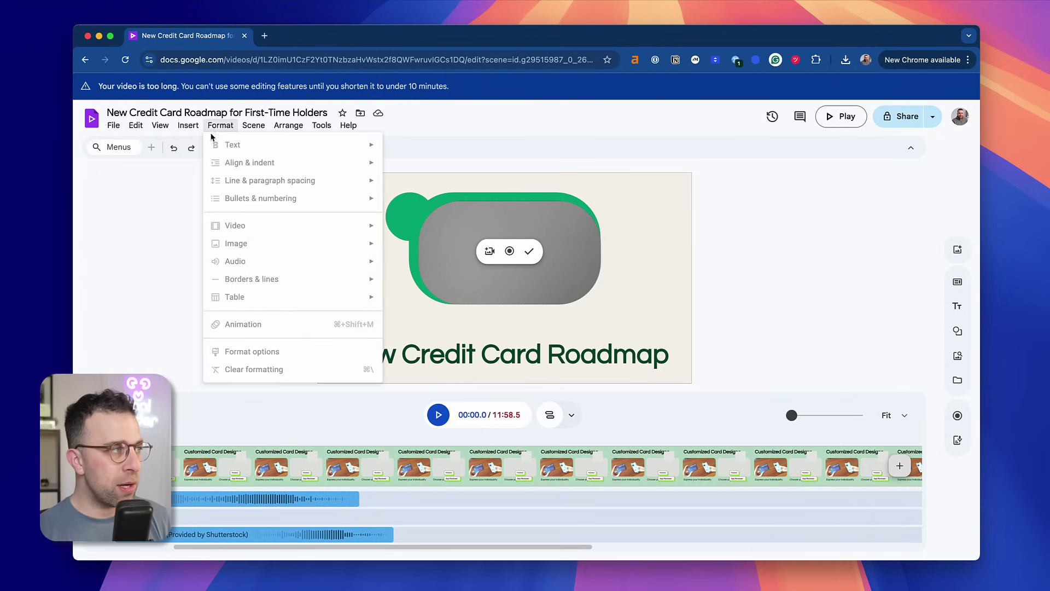
pyautogui.click(188, 319)
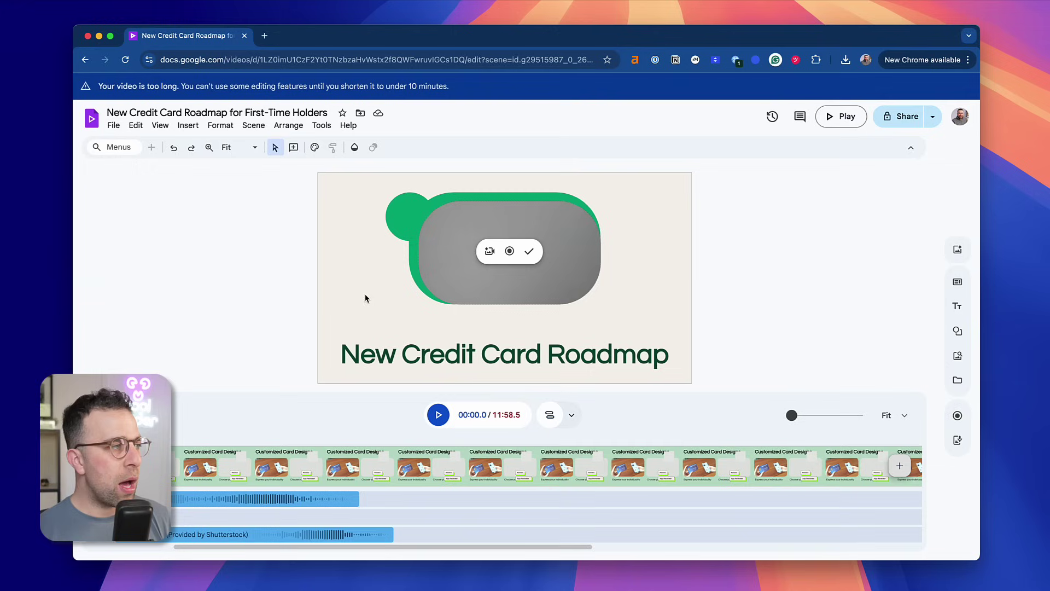
pyautogui.click(328, 464)
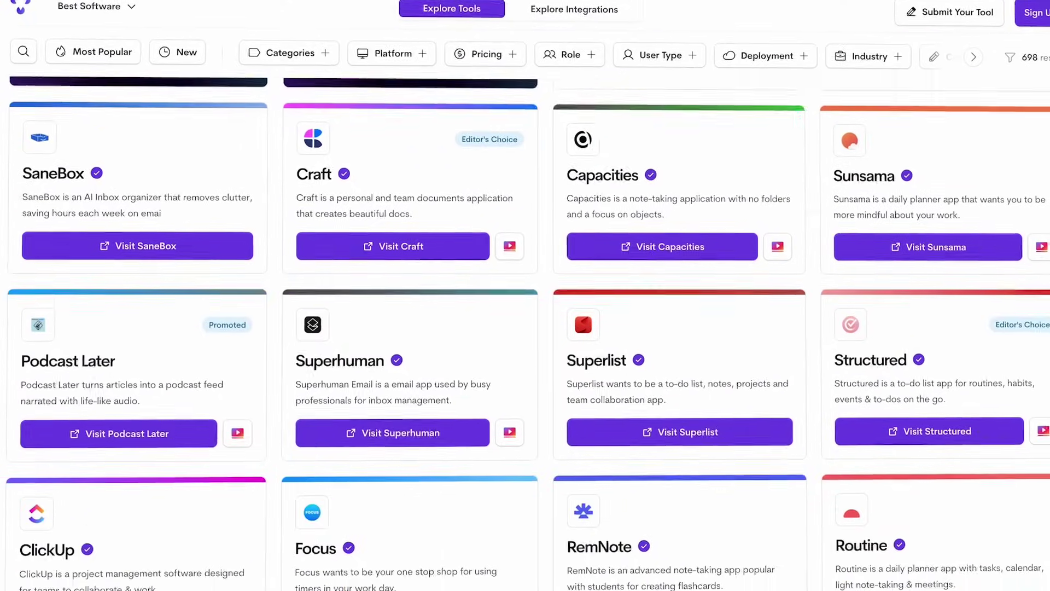
pyautogui.scroll(-2, 526, 296)
pyautogui.scroll(-2, 526, 295)
pyautogui.scroll(-2, 525, 296)
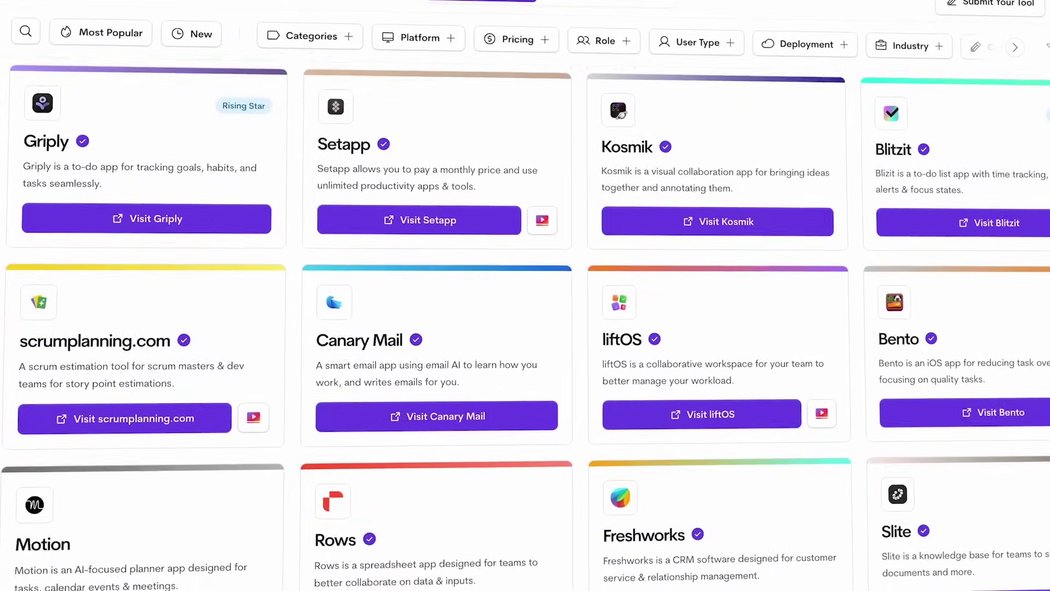
pyautogui.scroll(-2, 525, 295)
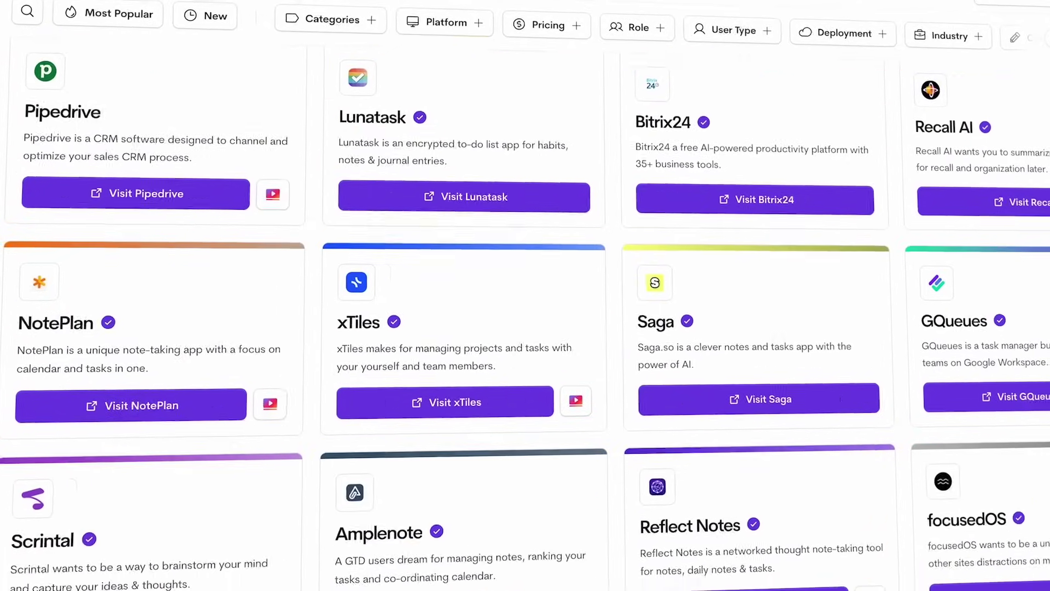